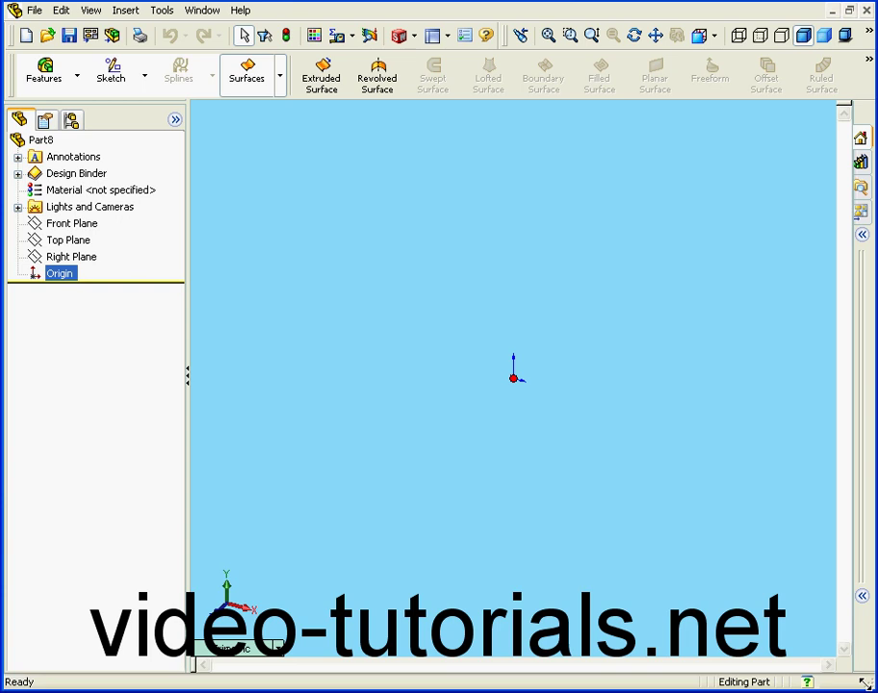
Start a sketch on the Front Plane and draw a horizontal line about 105 mm long passing through the origin.
right_click(79, 230)
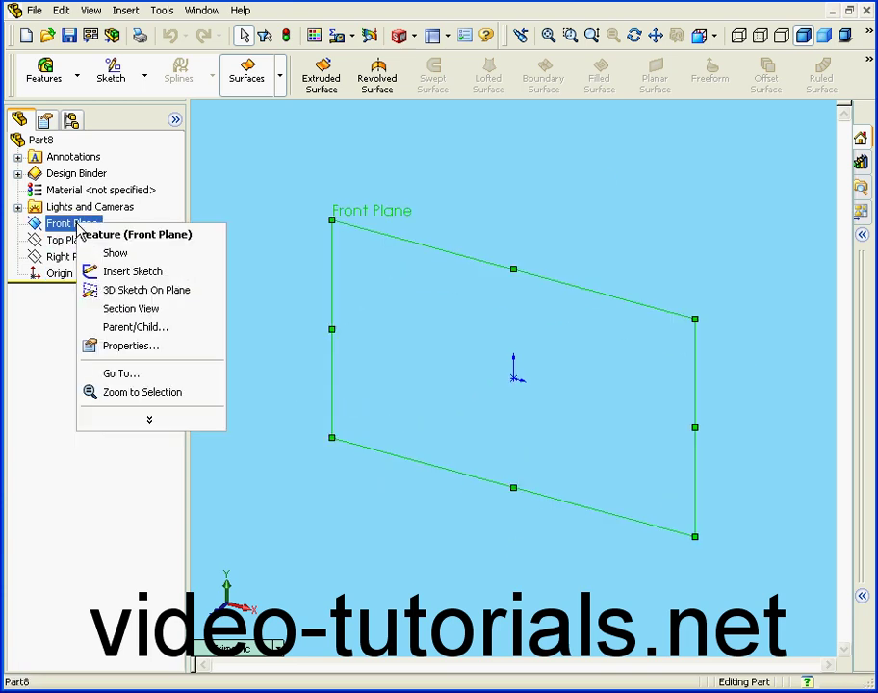
left_click(132, 271)
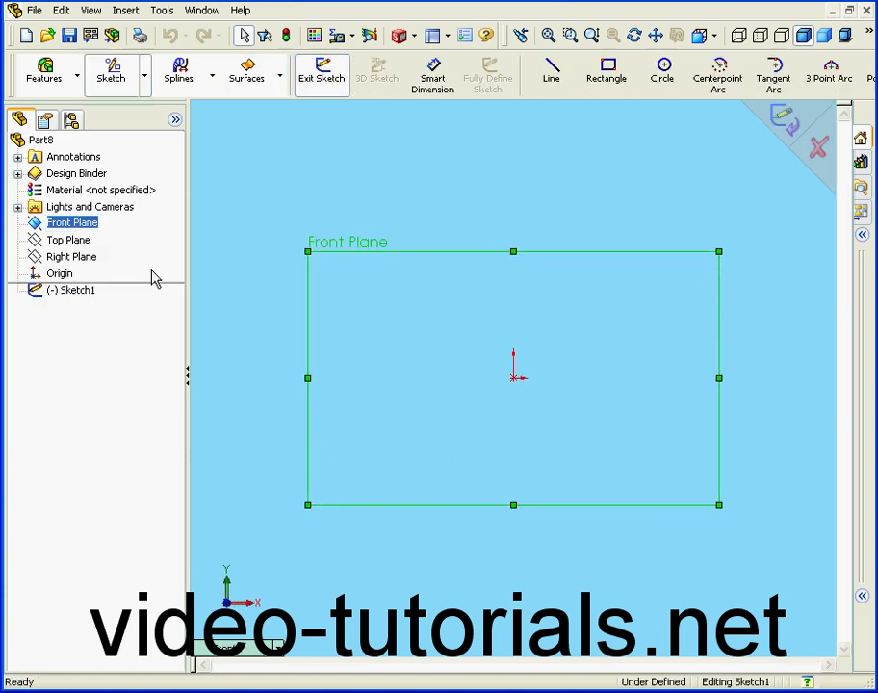
left_click(551, 85)
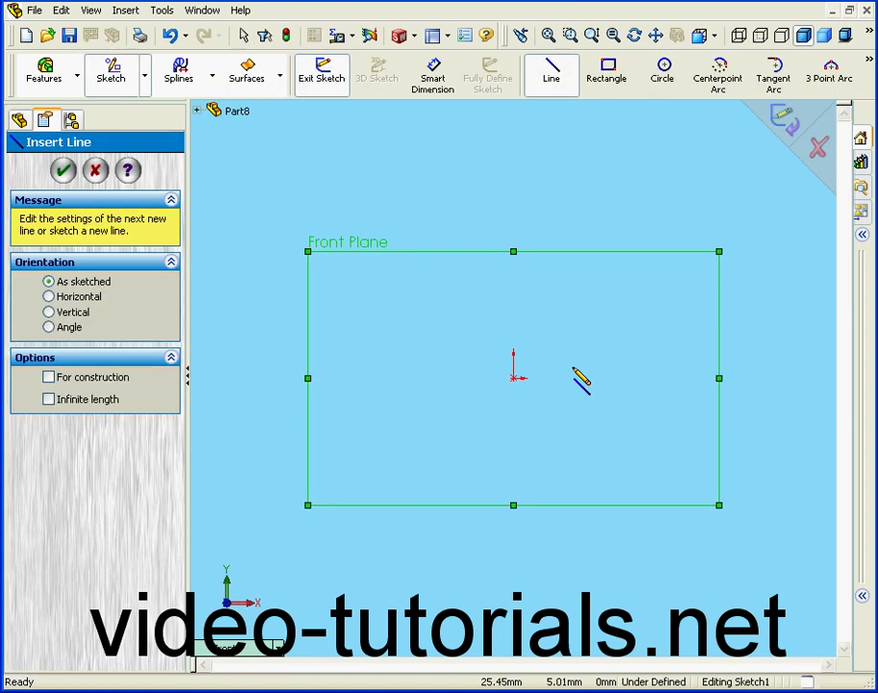
left_click(396, 377)
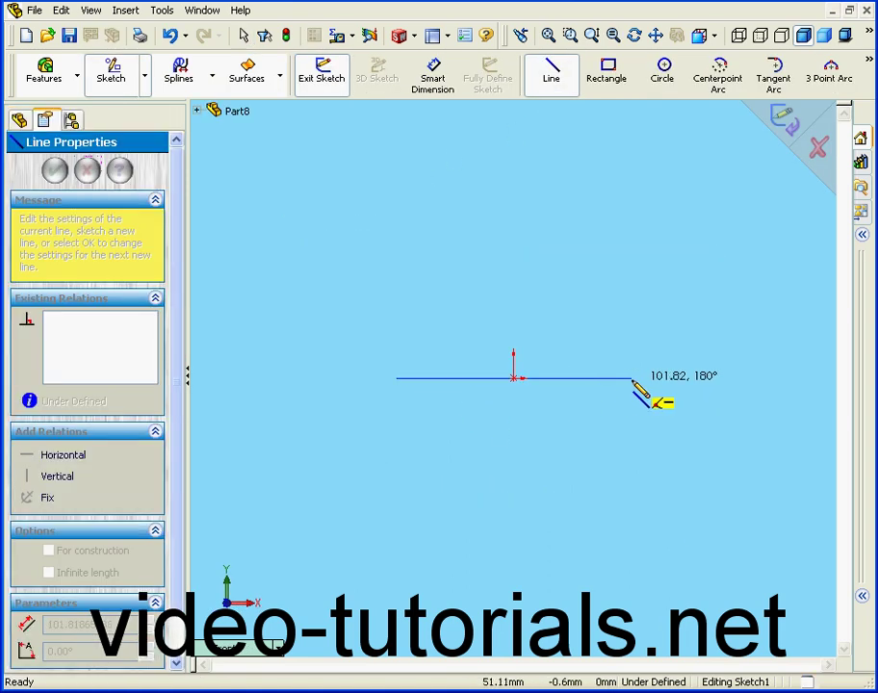
left_click(639, 378)
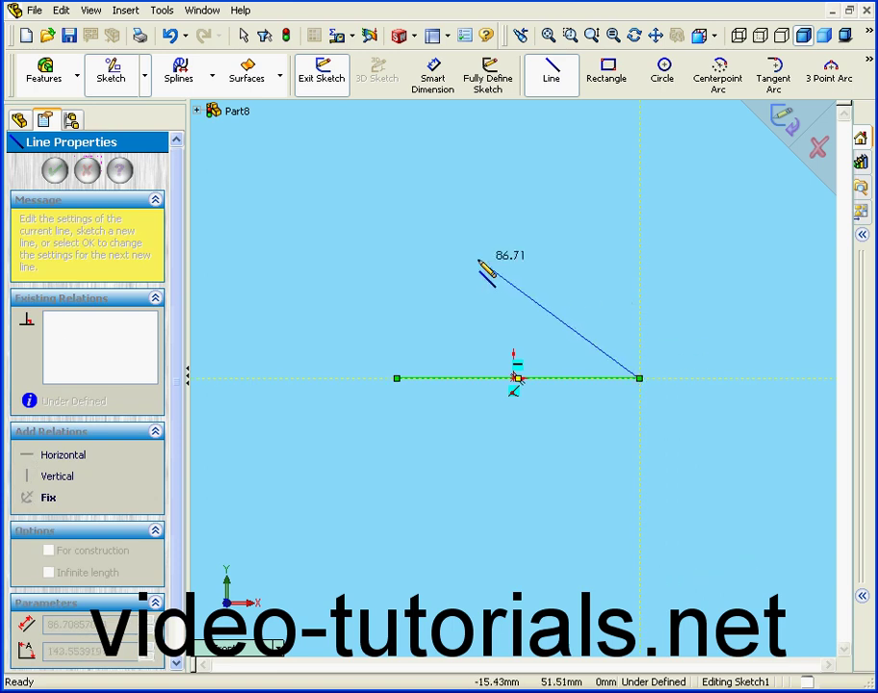
right_click(501, 250)
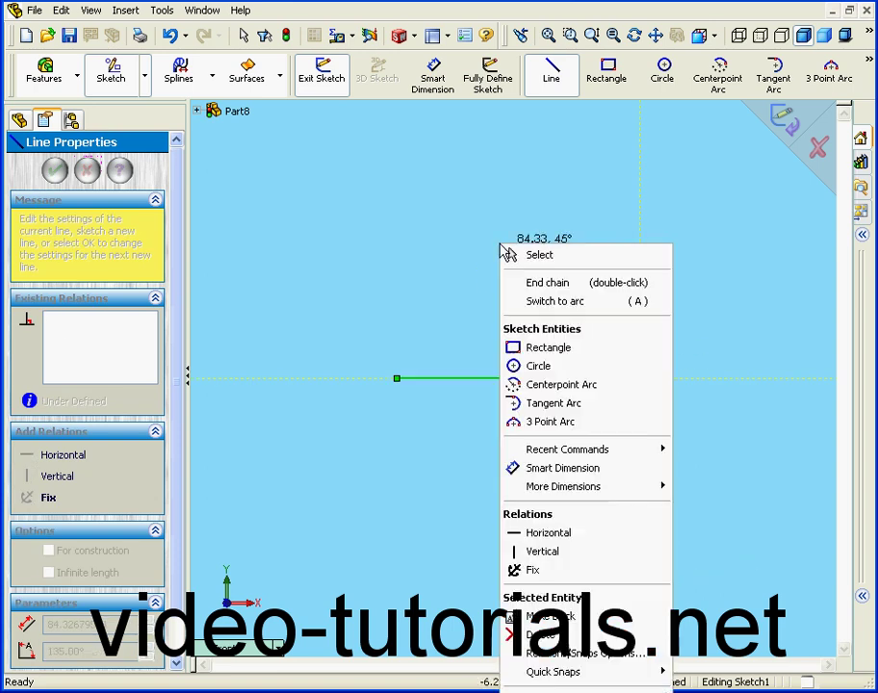
left_click(556, 280)
Sketch a slanted line about 67 mm long, rising up and to the left from a point on the horizontal line's right half.
left_click(590, 378)
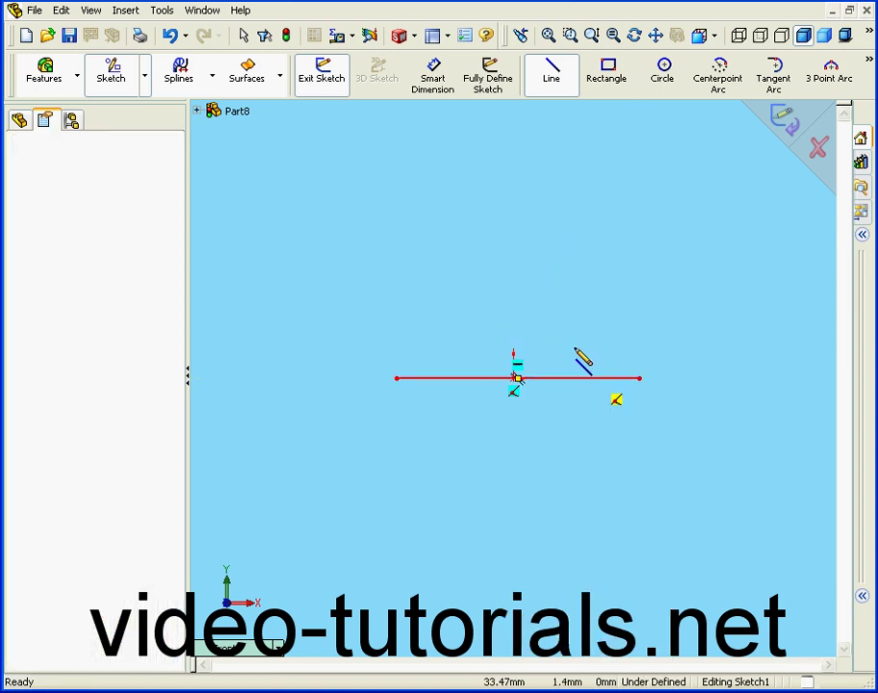
left_click(483, 269)
right_click(511, 271)
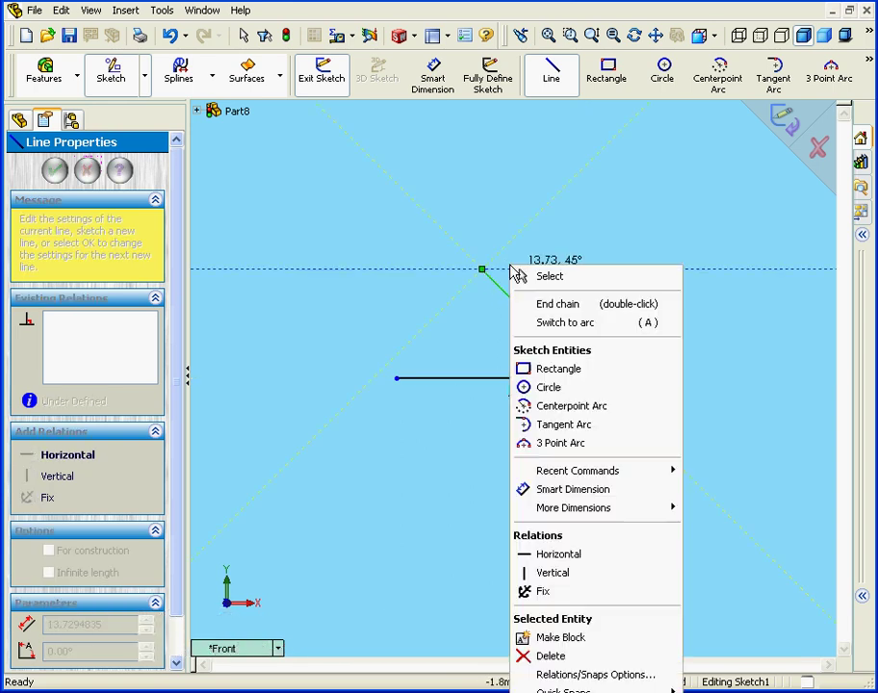
left_click(547, 278)
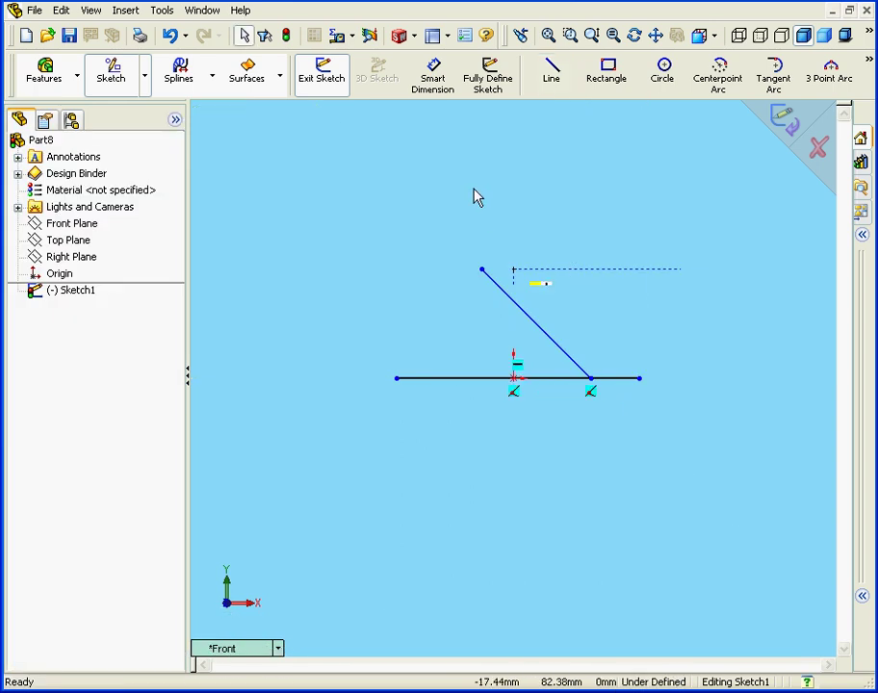
Dimension the angle between the slanted line and the horizontal line as 45 degrees.
left_click(441, 87)
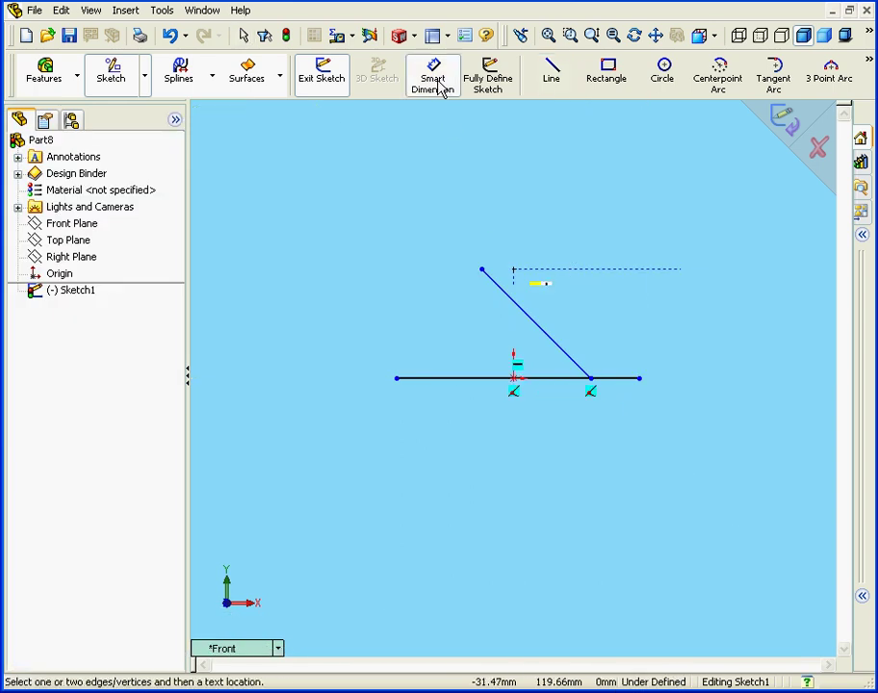
left_click(557, 353)
left_click(532, 379)
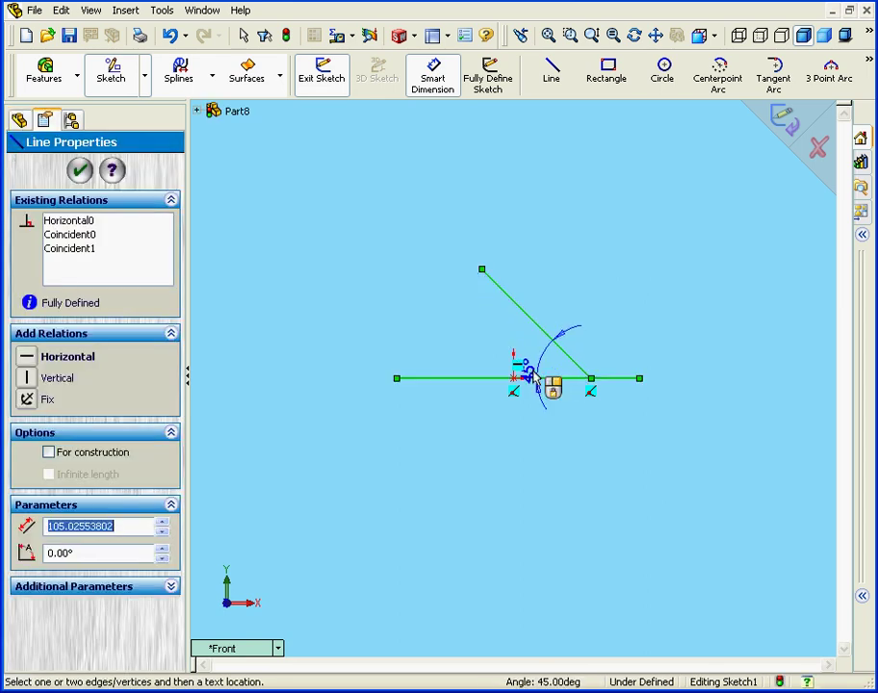
left_click(465, 334)
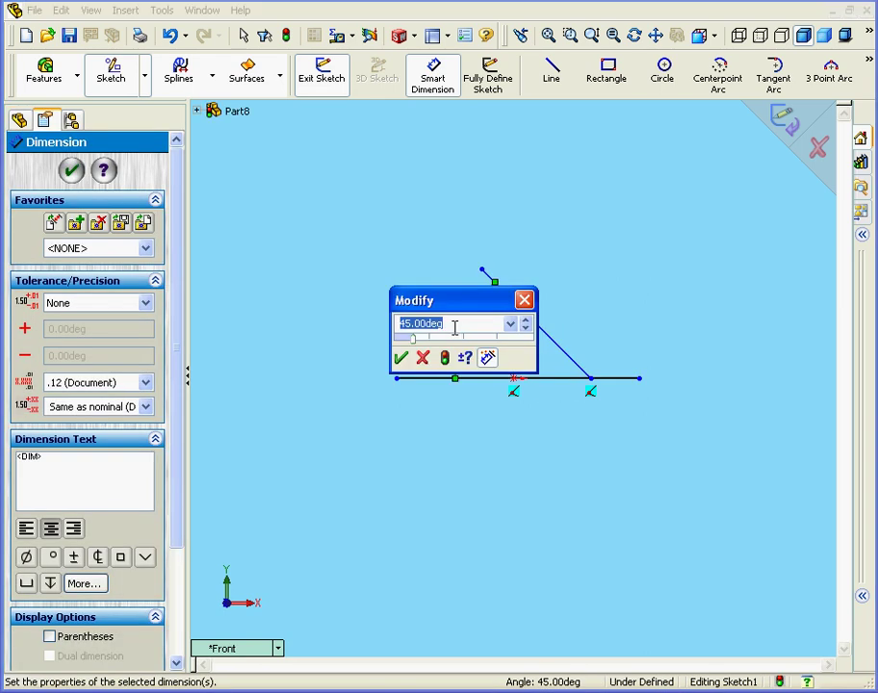
left_click(405, 356)
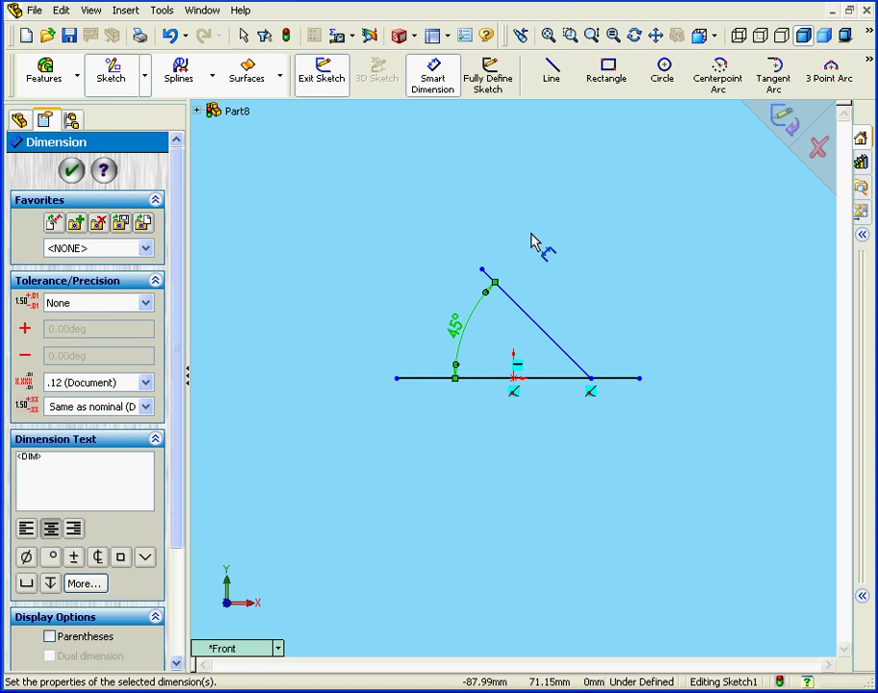
left_click(73, 171)
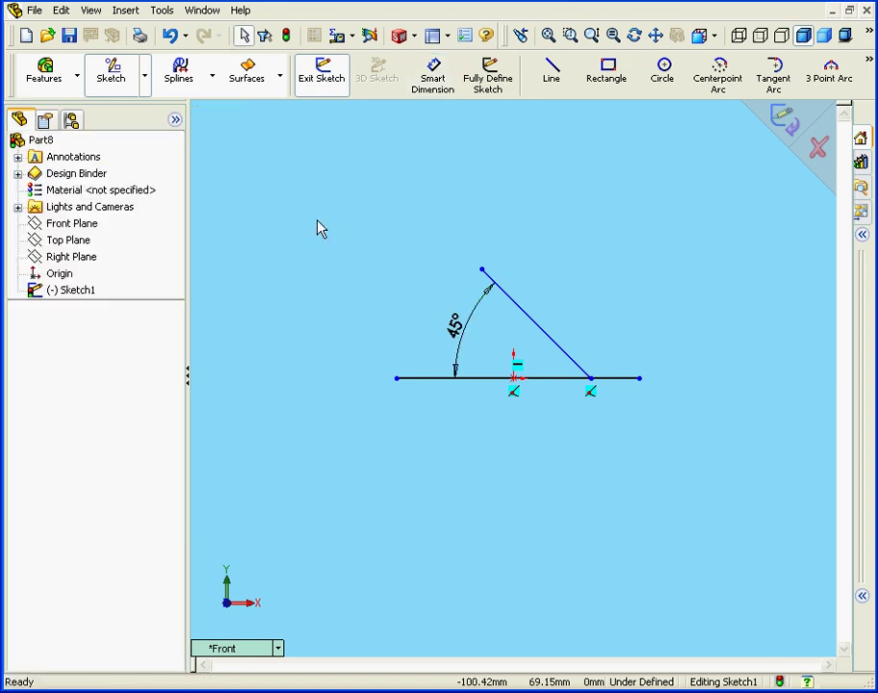
Convert both sketch lines to construction geometry and exit the sketch.
left_click(542, 337)
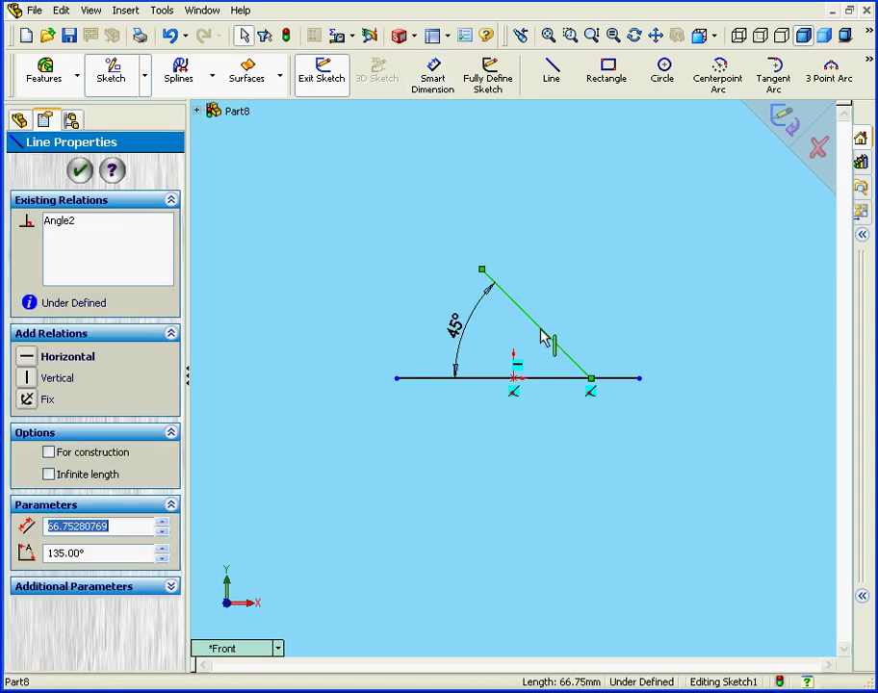
left_click(555, 378, "ctrl")
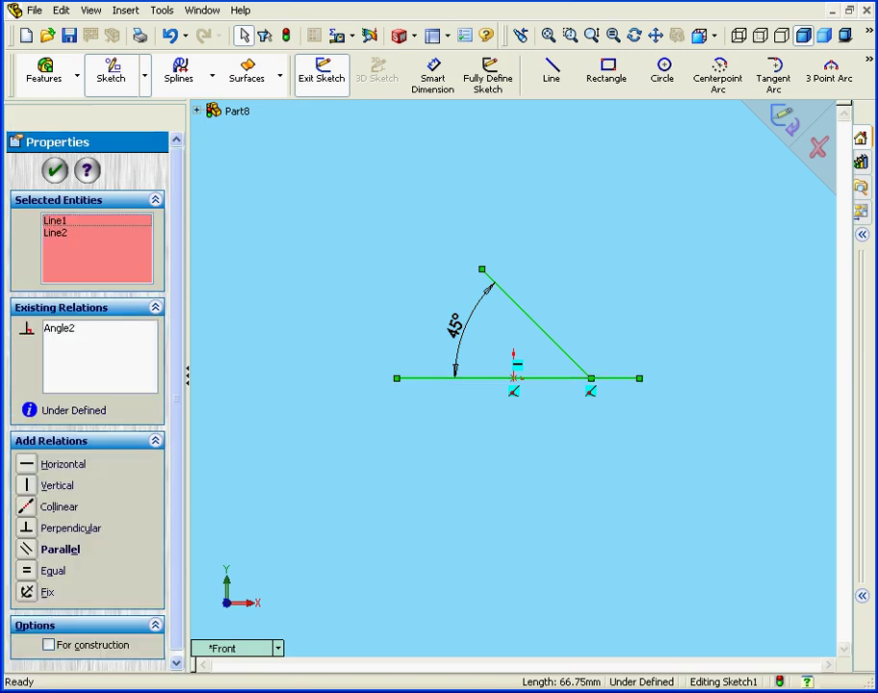
left_click(871, 62)
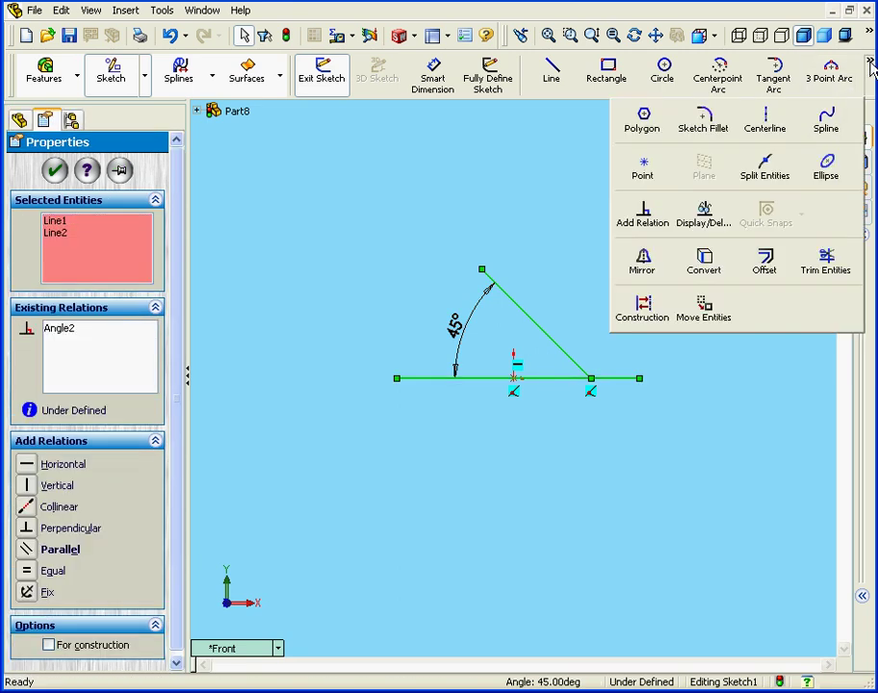
left_click(651, 314)
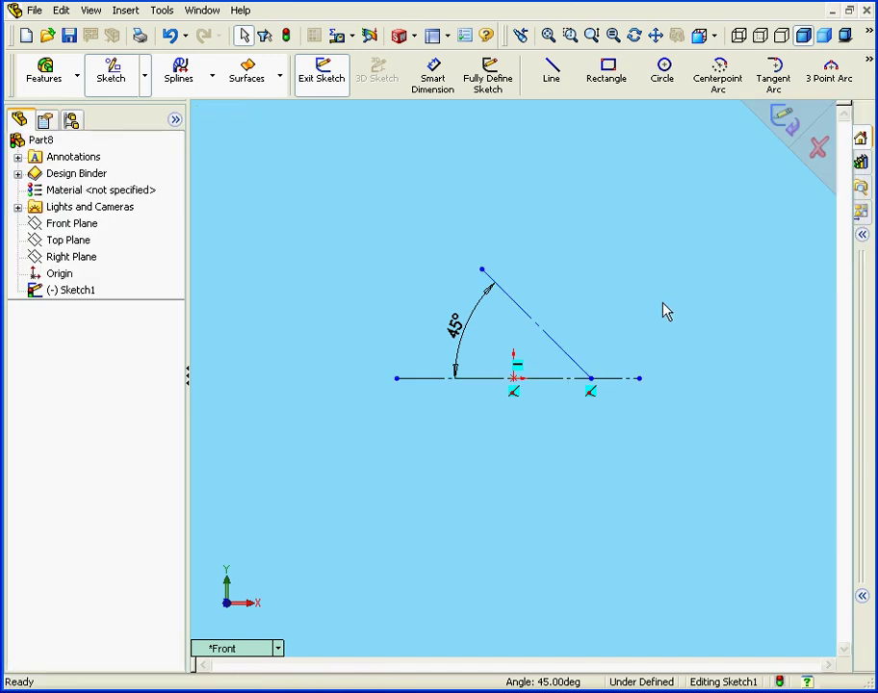
left_click(791, 125)
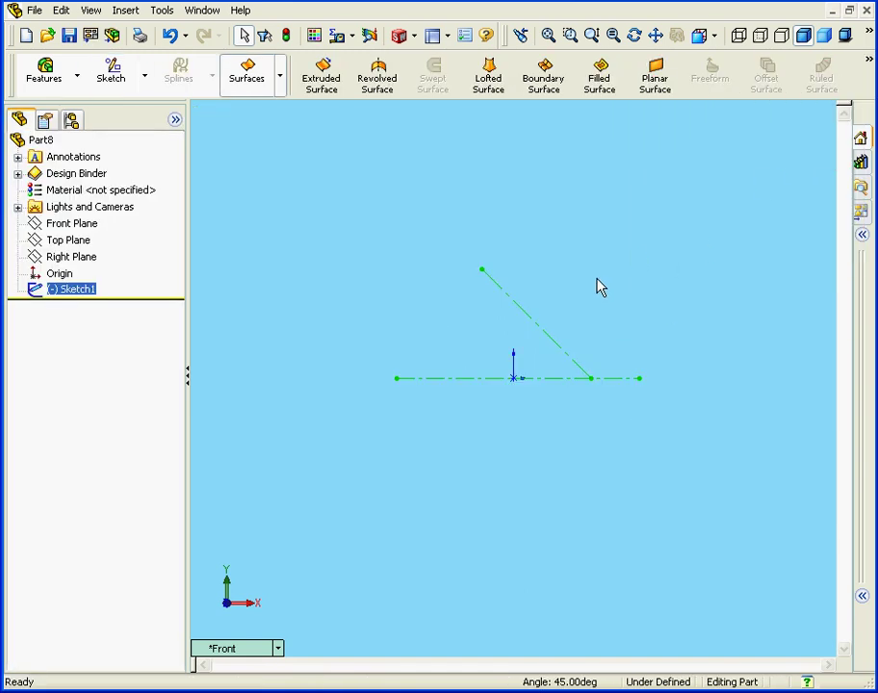
Create a reference plane normal to the slanted line at its lower endpoint, using the Normal to Curve option.
left_click(125, 11)
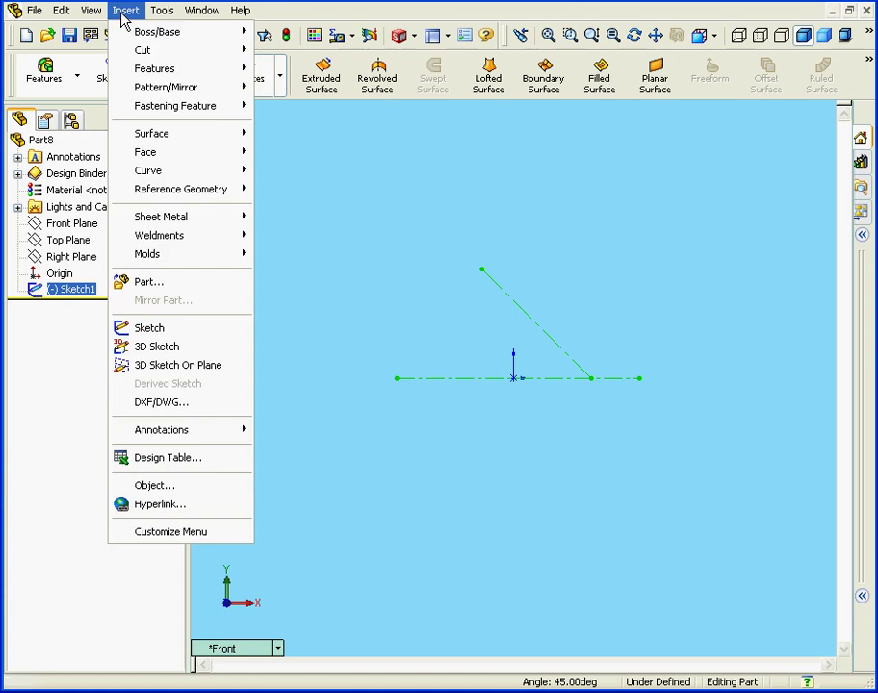
mouse_move(231, 196)
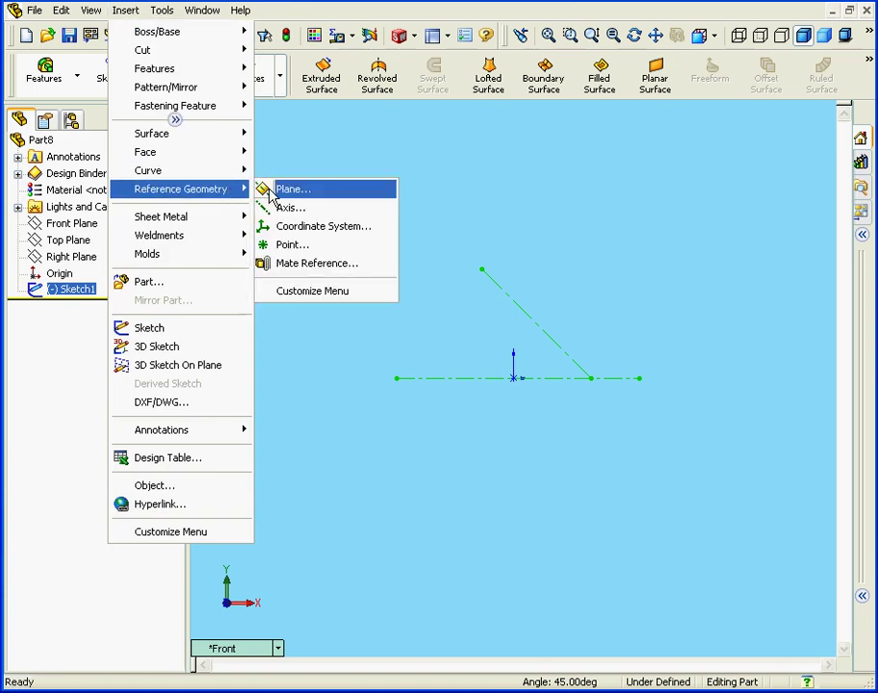
left_click(265, 190)
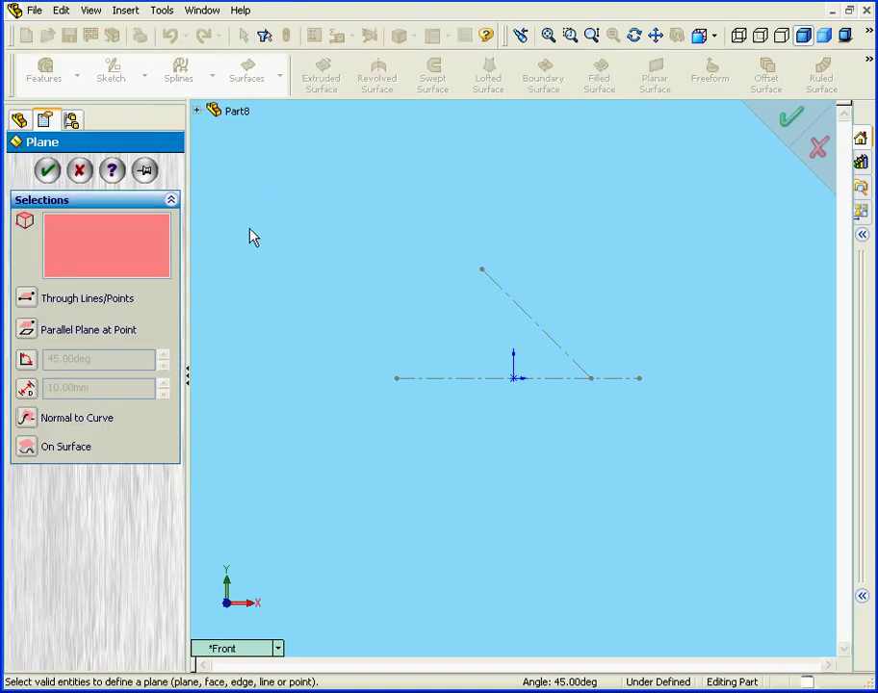
left_click(27, 420)
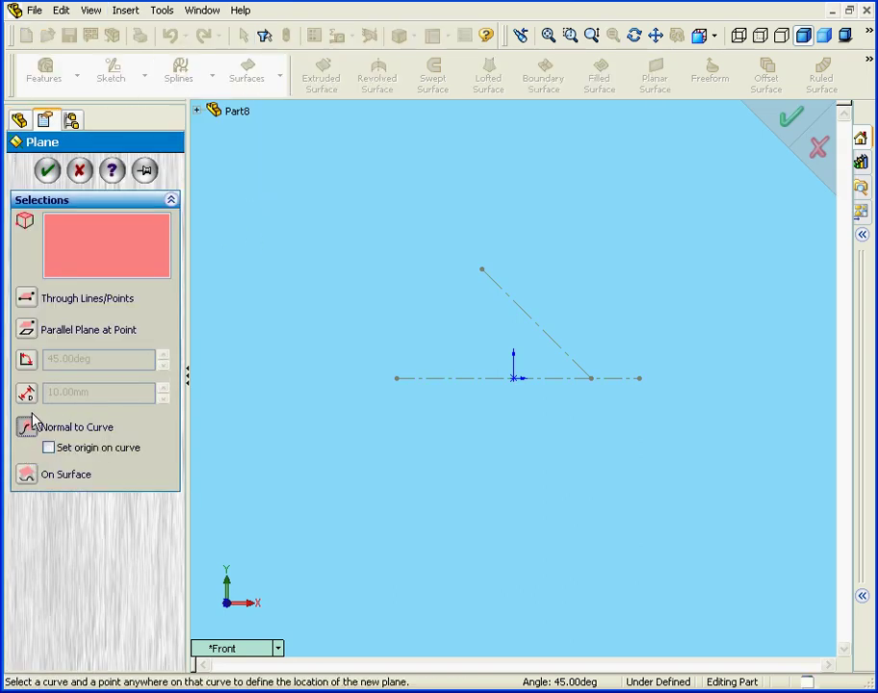
left_click(591, 380)
left_click(579, 367)
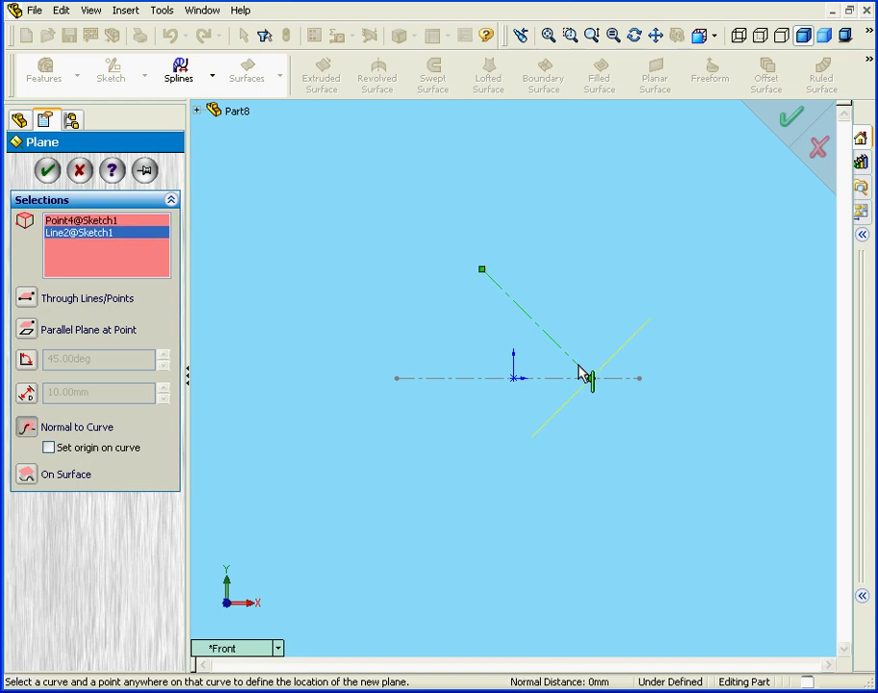
left_click(48, 171)
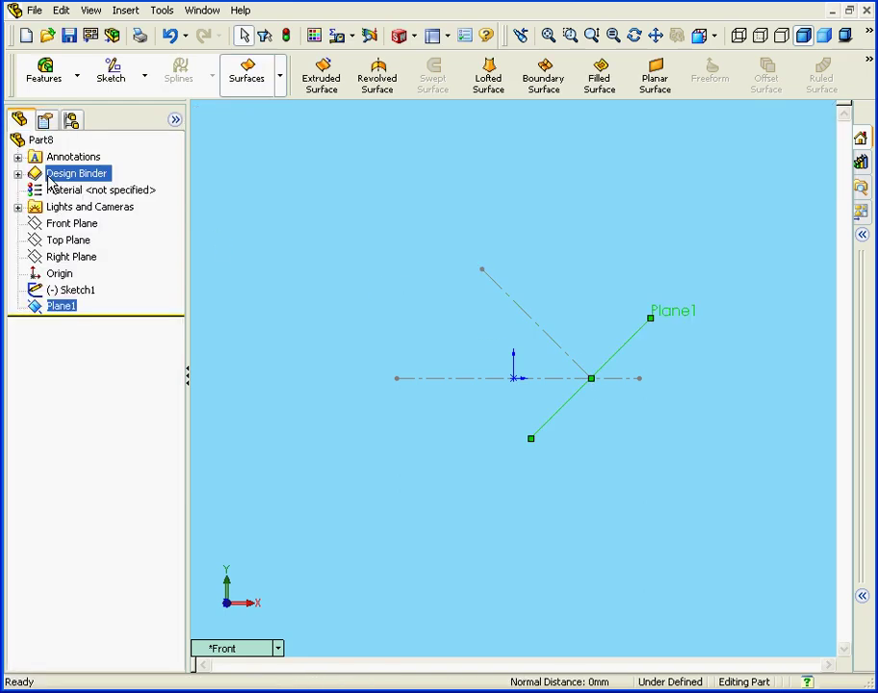
Create a second reference plane normal to the horizontal line at its right endpoint, using the Normal to Curve option.
left_click(131, 11)
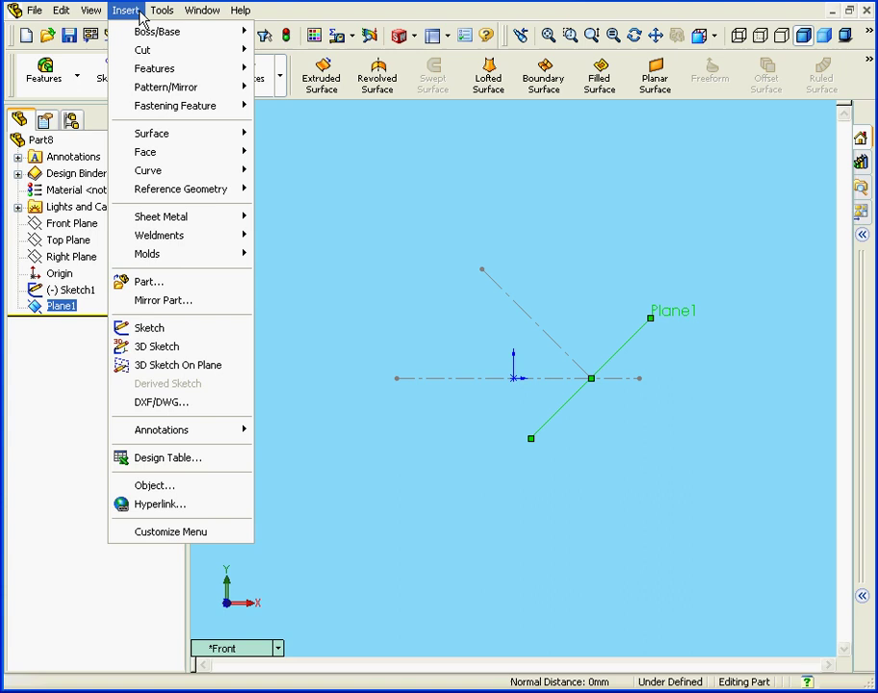
mouse_move(214, 198)
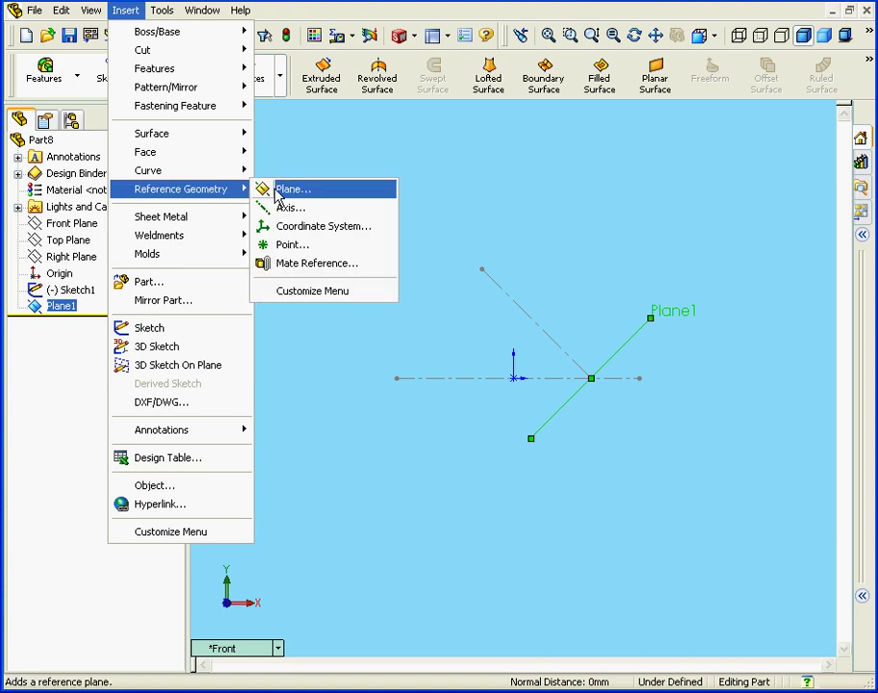
left_click(287, 189)
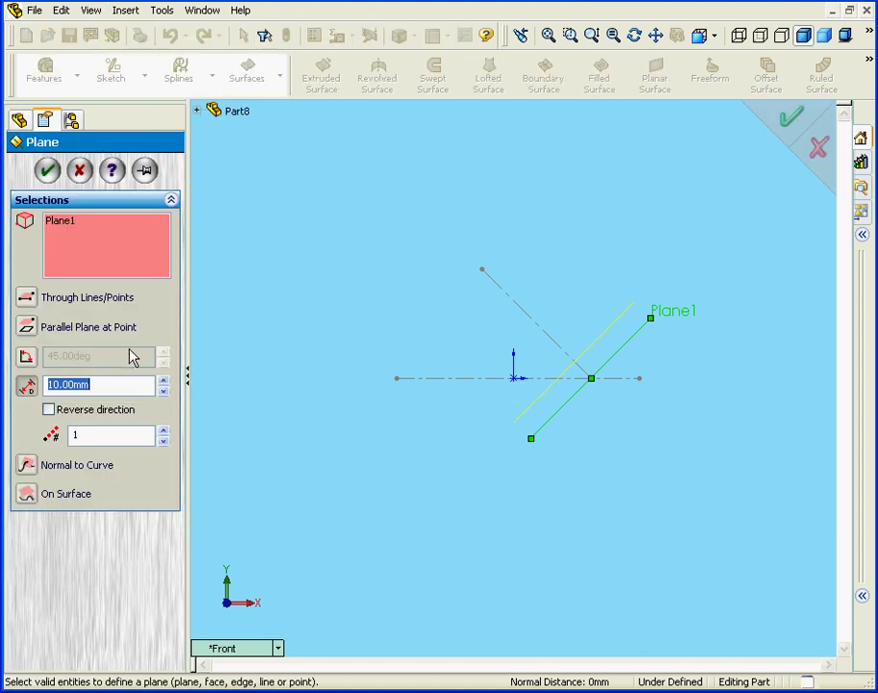
left_click(27, 465)
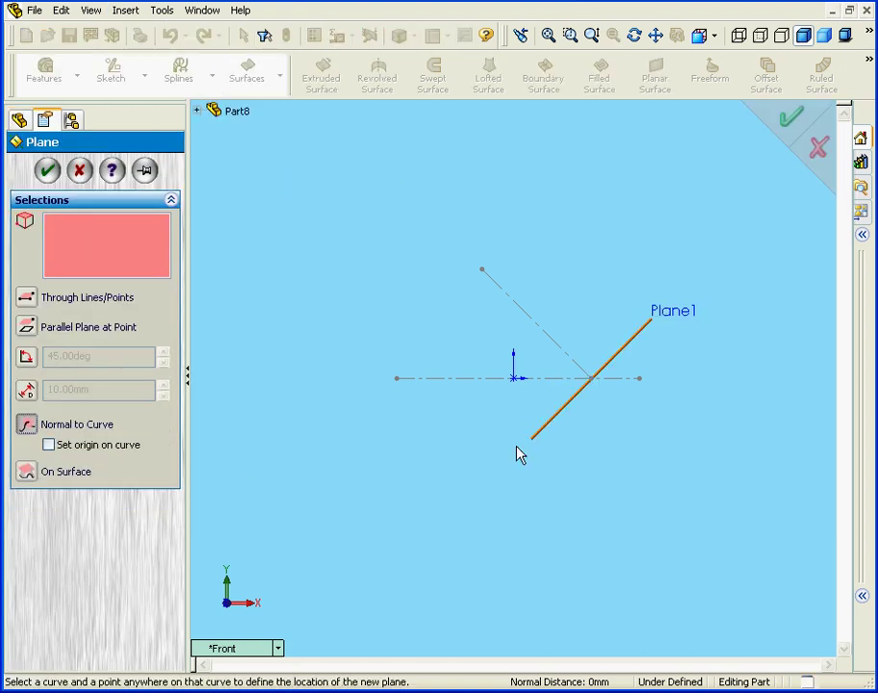
left_click(639, 379)
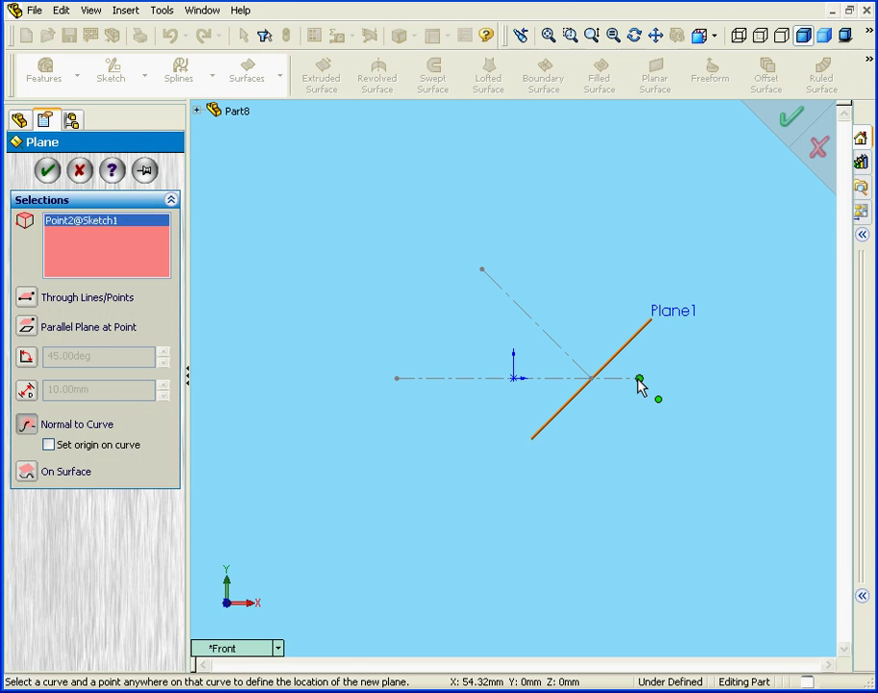
left_click(557, 379)
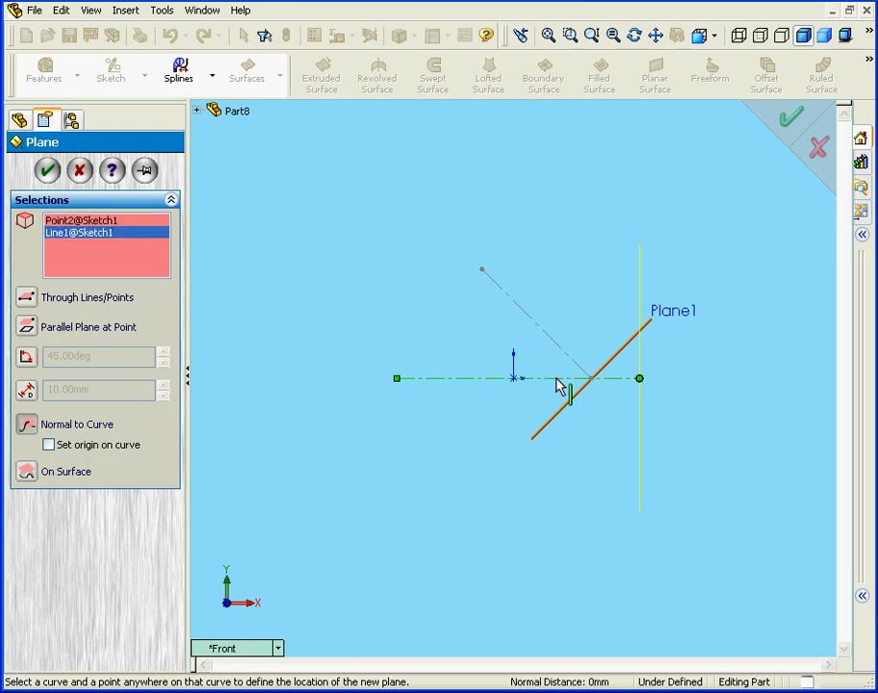
left_click(48, 171)
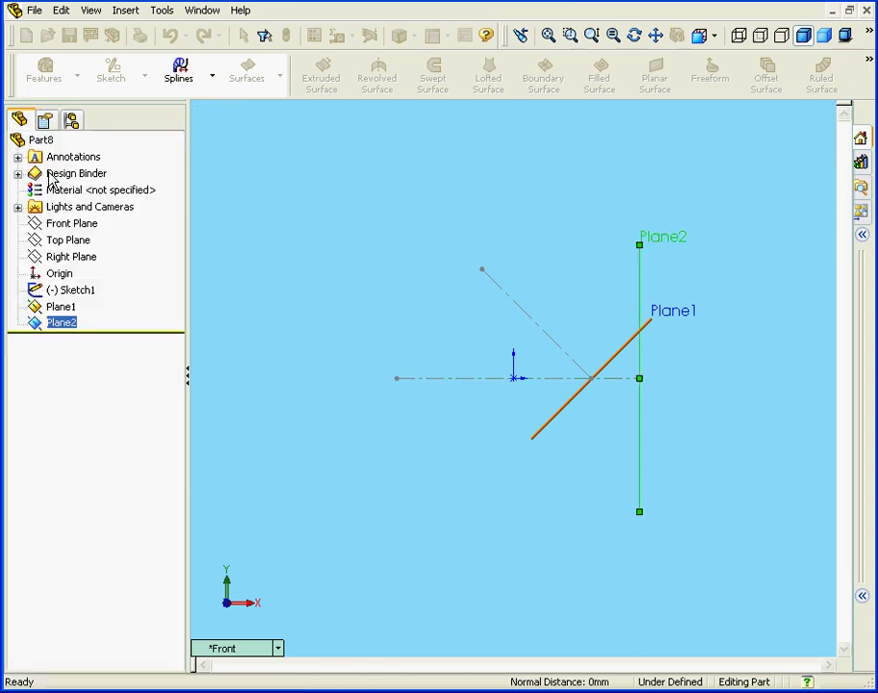
Start a sketch on Plane2 and draw a circle of about 12.3 mm radius centred on the horizontal construction line's endpoint.
right_click(65, 326)
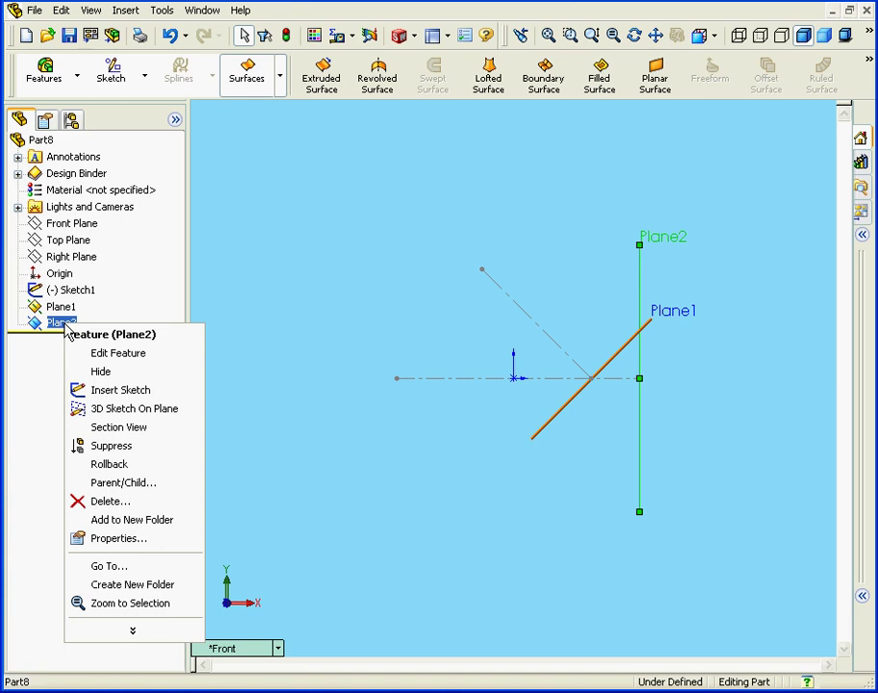
left_click(154, 389)
left_click(714, 37)
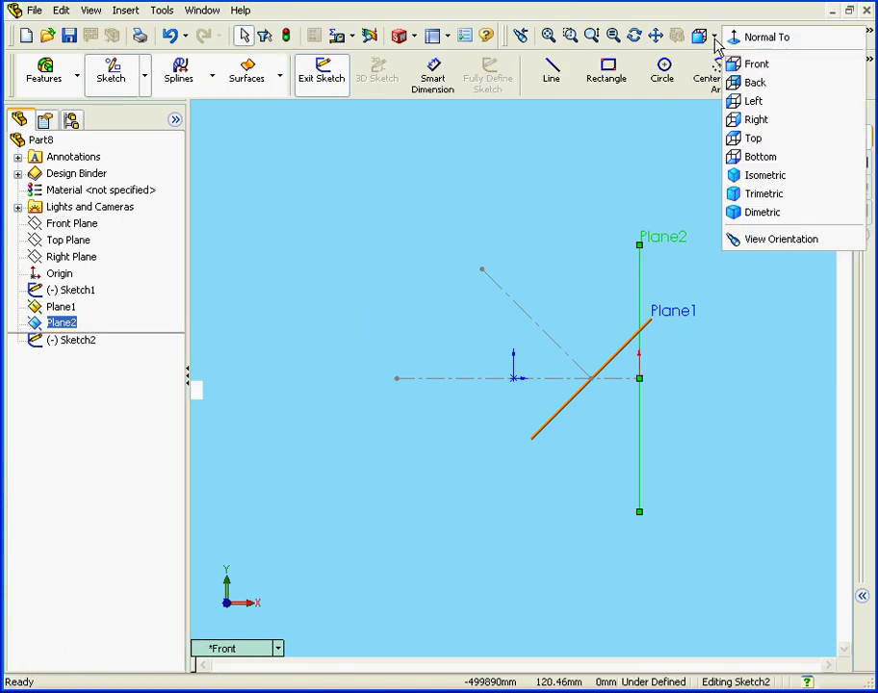
left_click(737, 43)
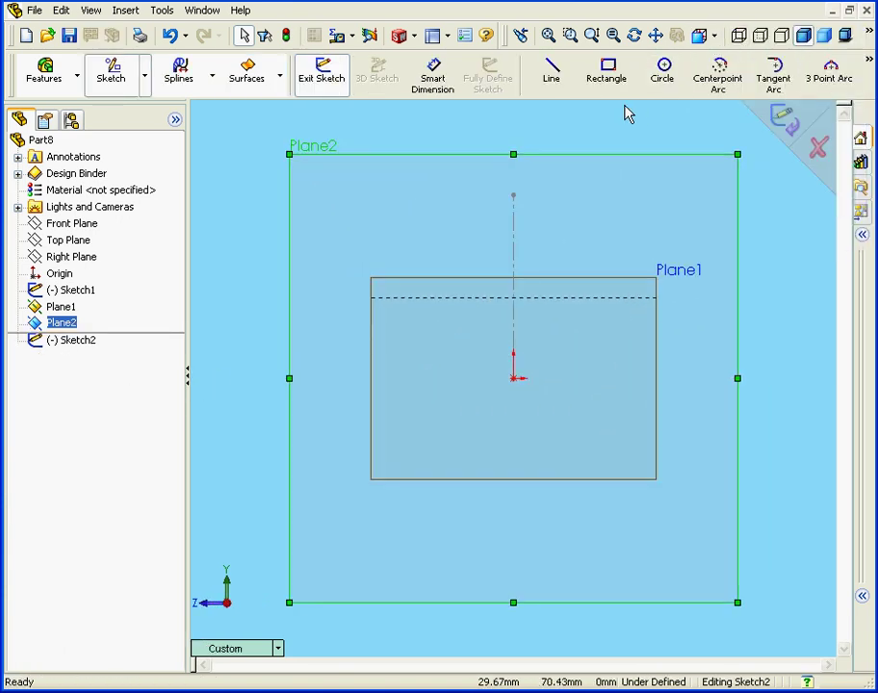
left_click(663, 85)
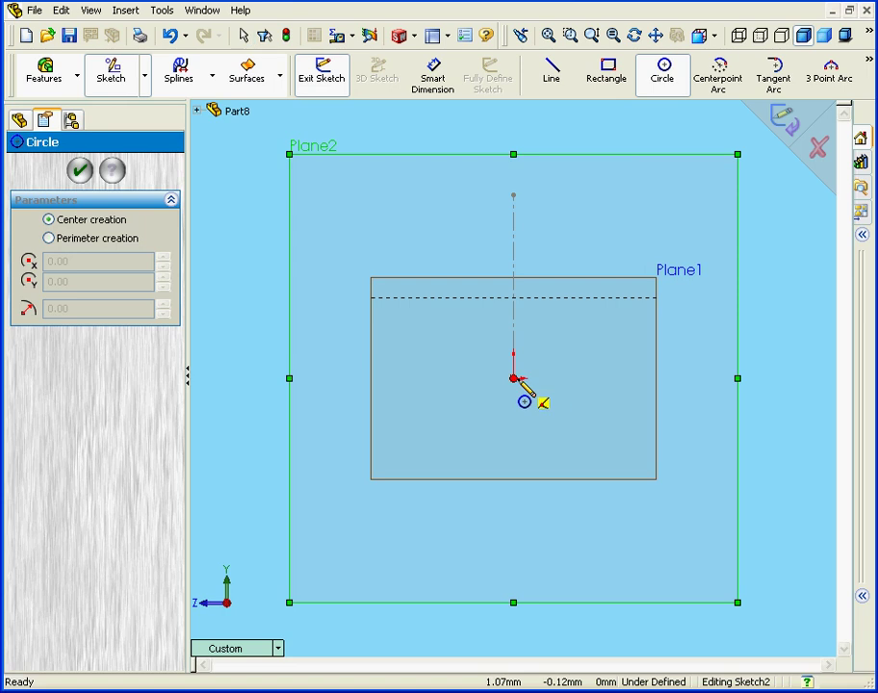
left_click(514, 378)
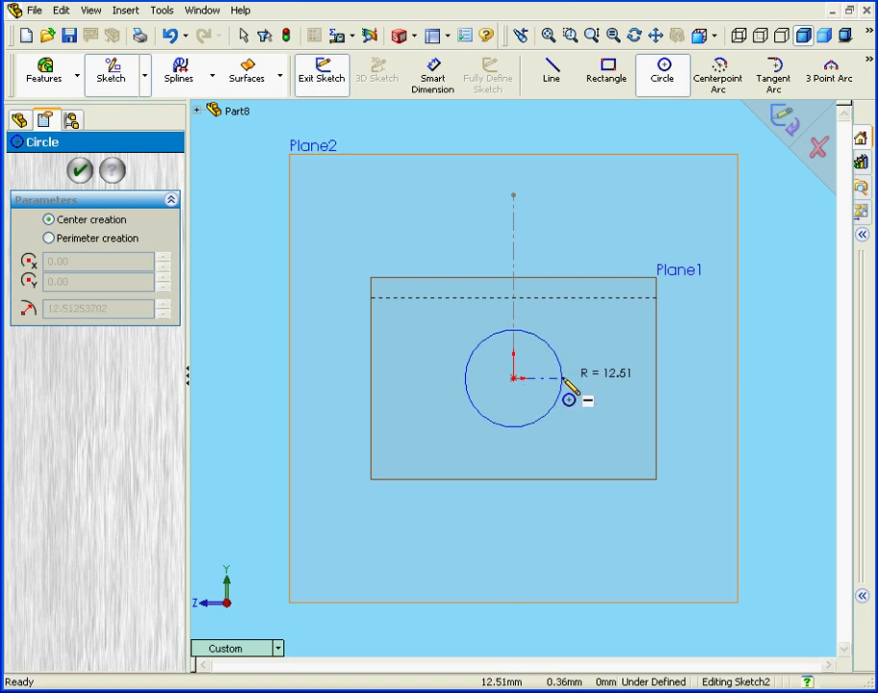
left_click(564, 383)
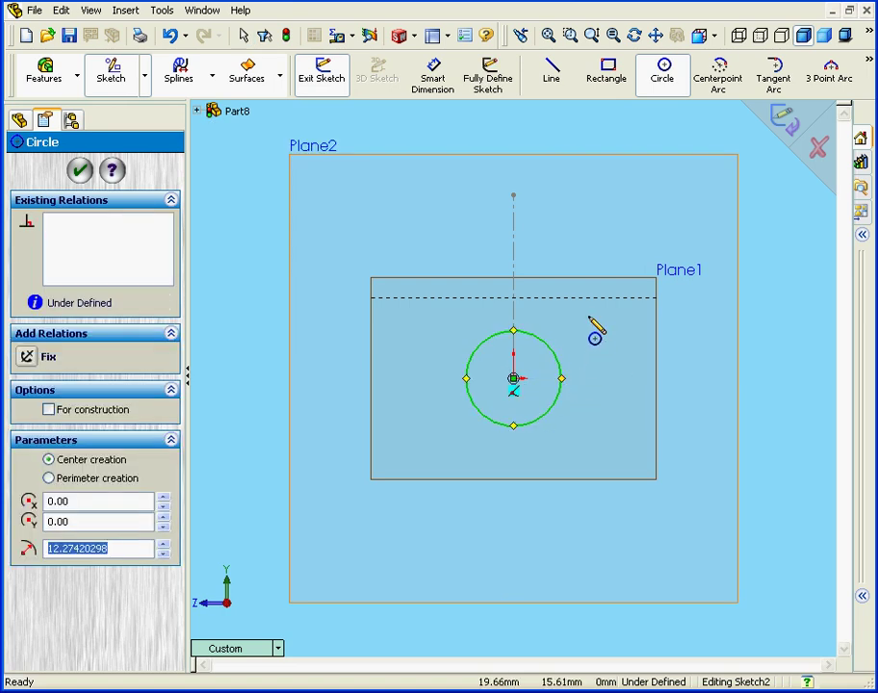
Dimension the circle's diameter as 30 mm and exit the sketch.
left_click(434, 75)
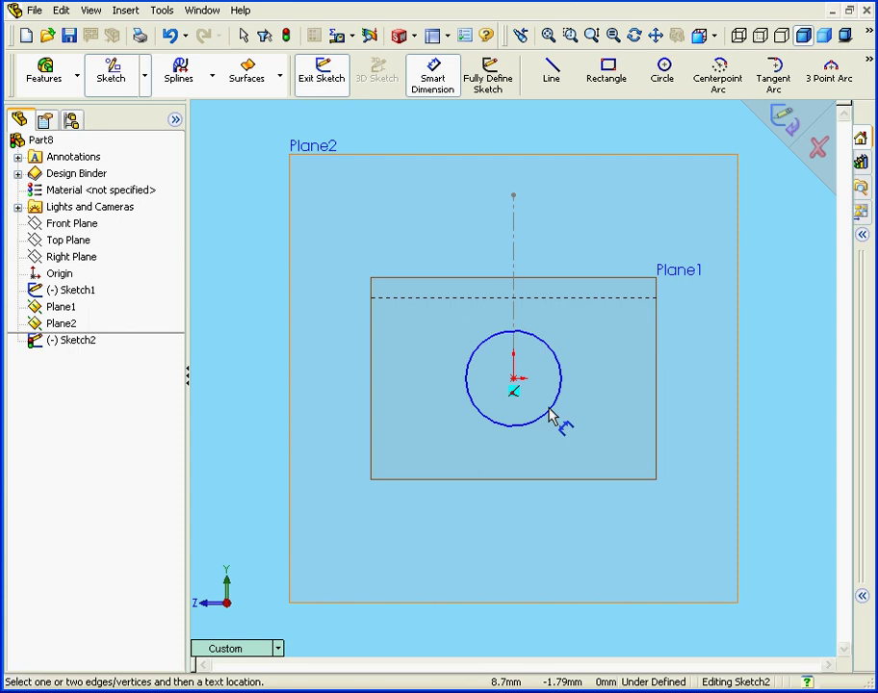
left_click(558, 359)
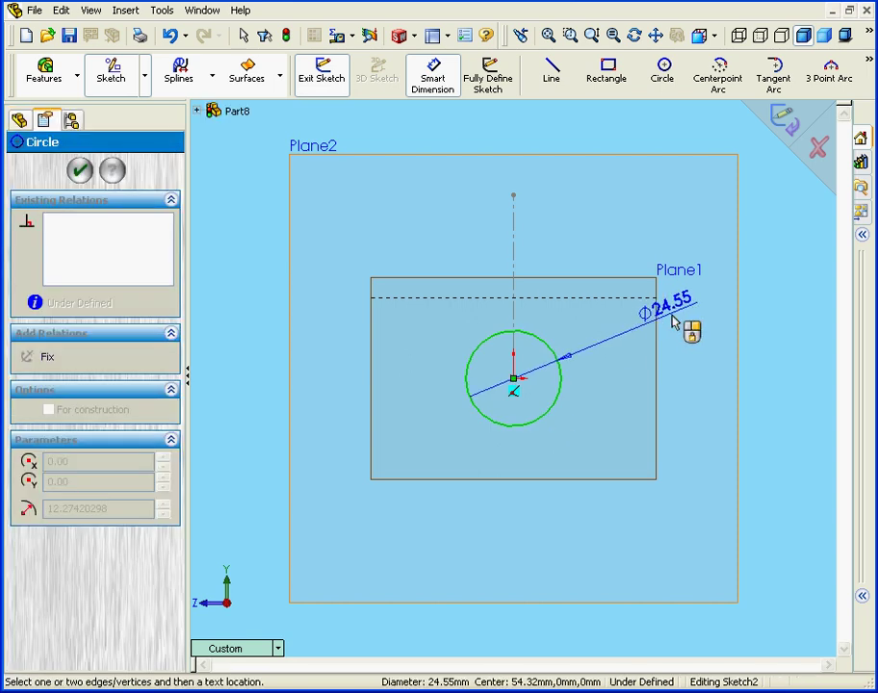
left_click(674, 323)
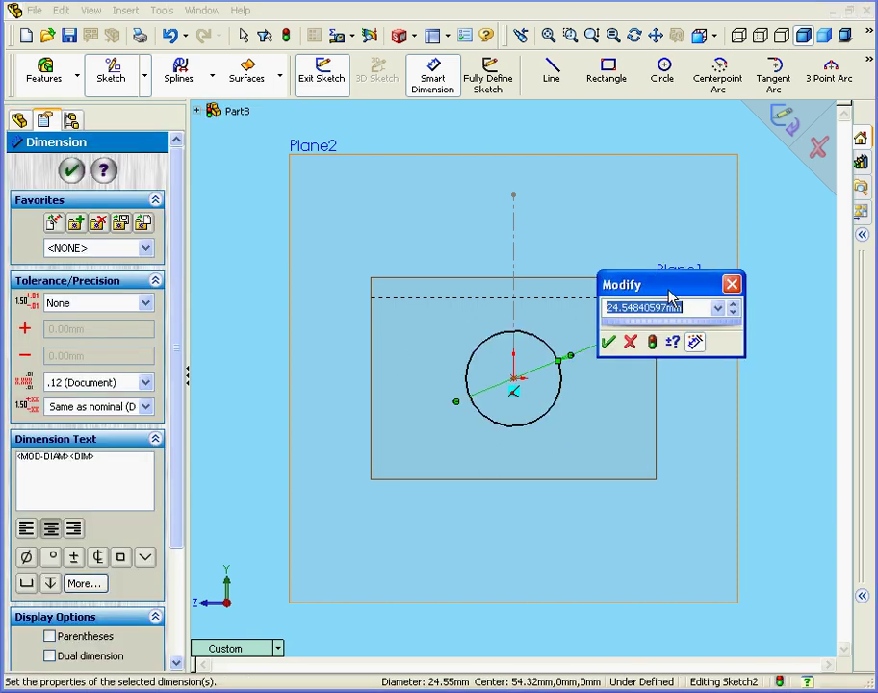
left_click_drag(671, 294, 676, 294)
type("30")
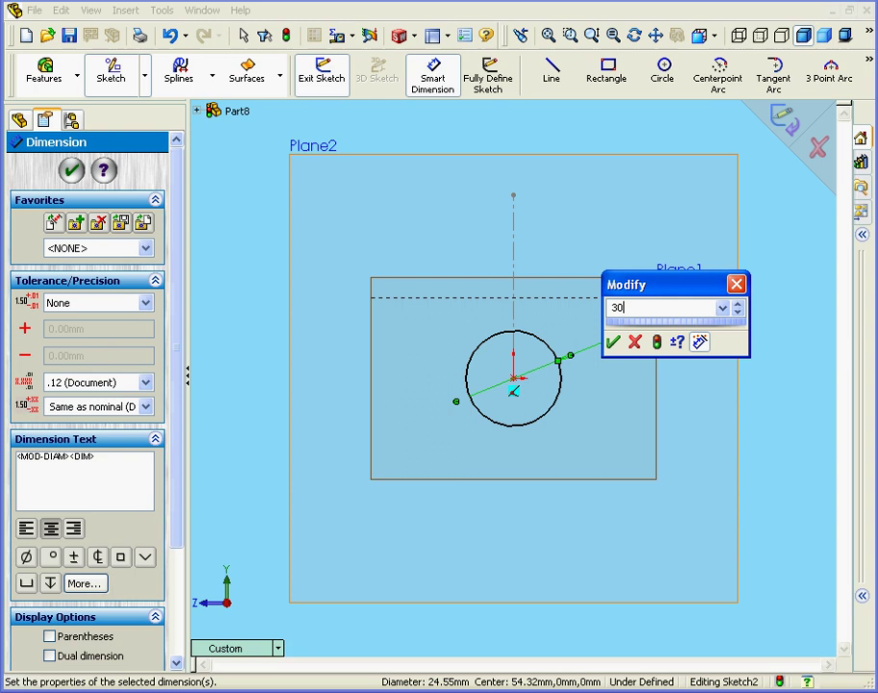
left_click(614, 342)
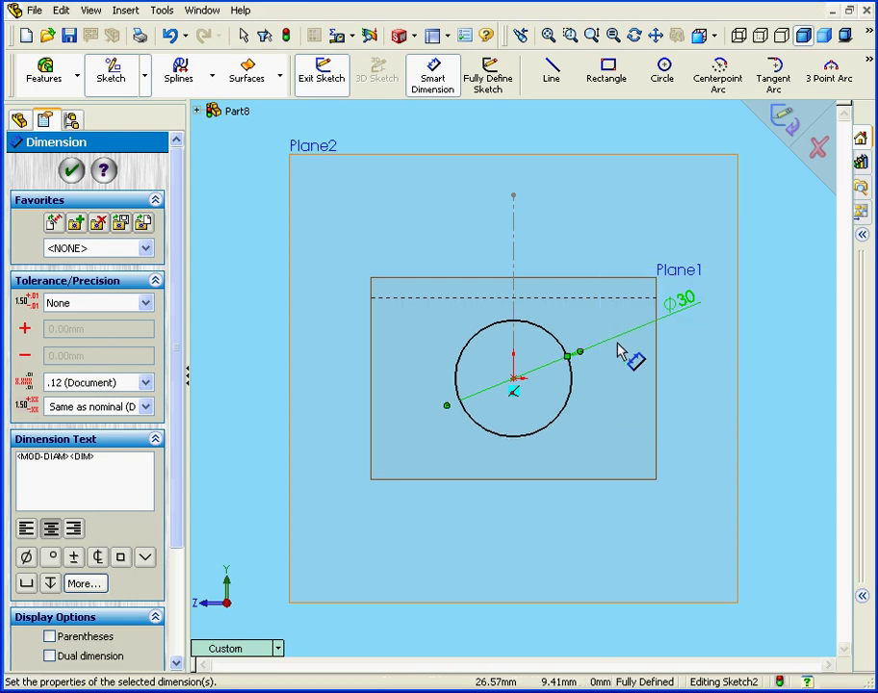
left_click(790, 125)
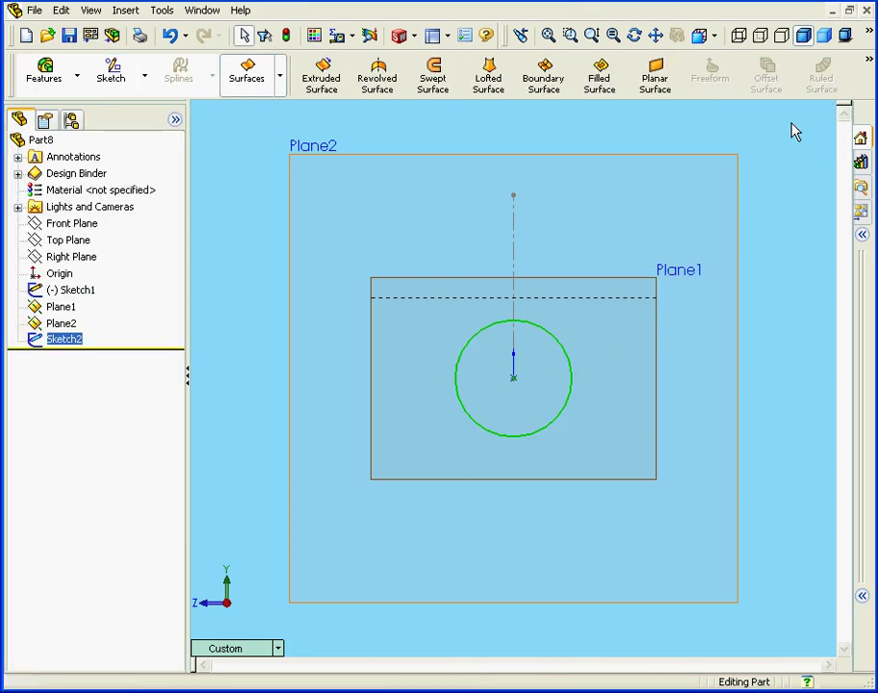
Extrude the 30 mm circle as a blind surface 80 mm long, running back along the horizontal construction line.
left_click(716, 39)
left_click(788, 176)
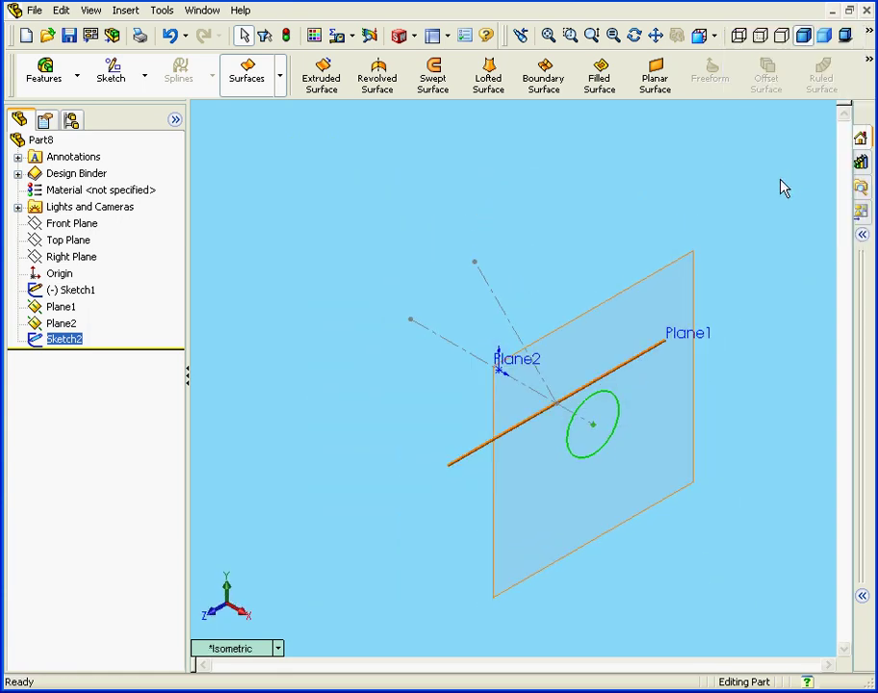
left_click(325, 86)
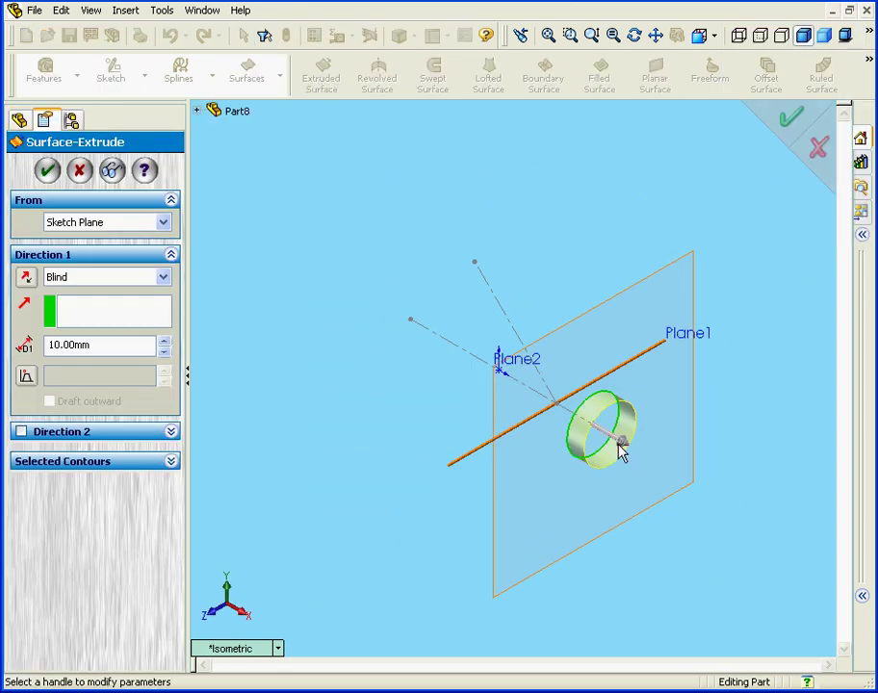
left_click_drag(621, 449, 438, 364)
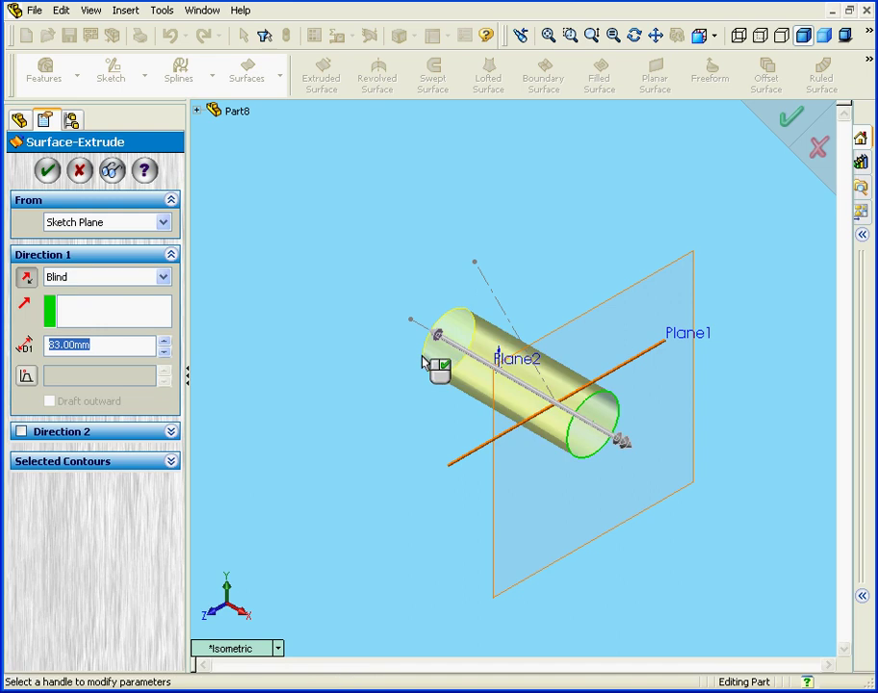
left_click(86, 347)
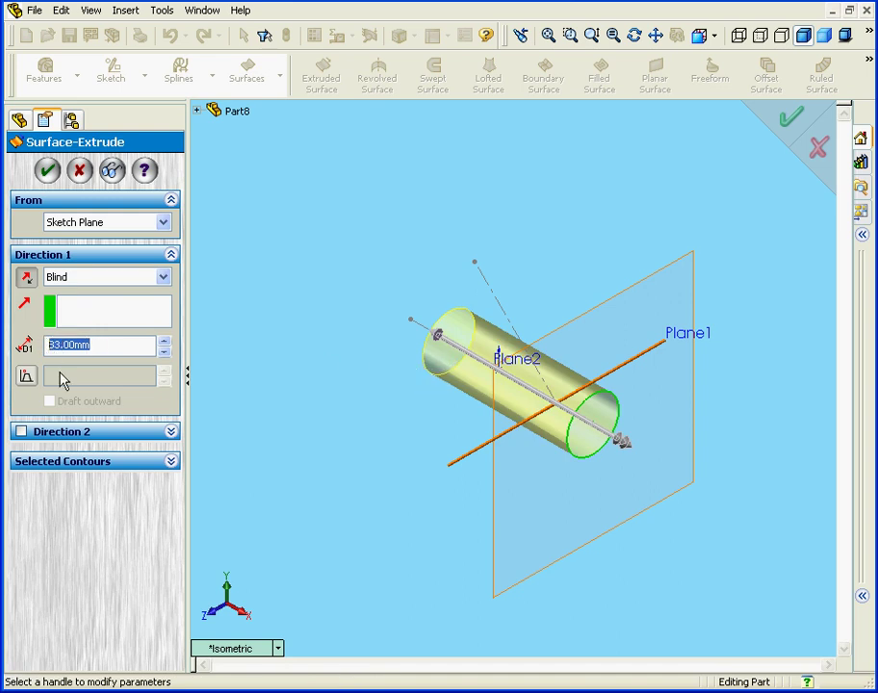
type("80")
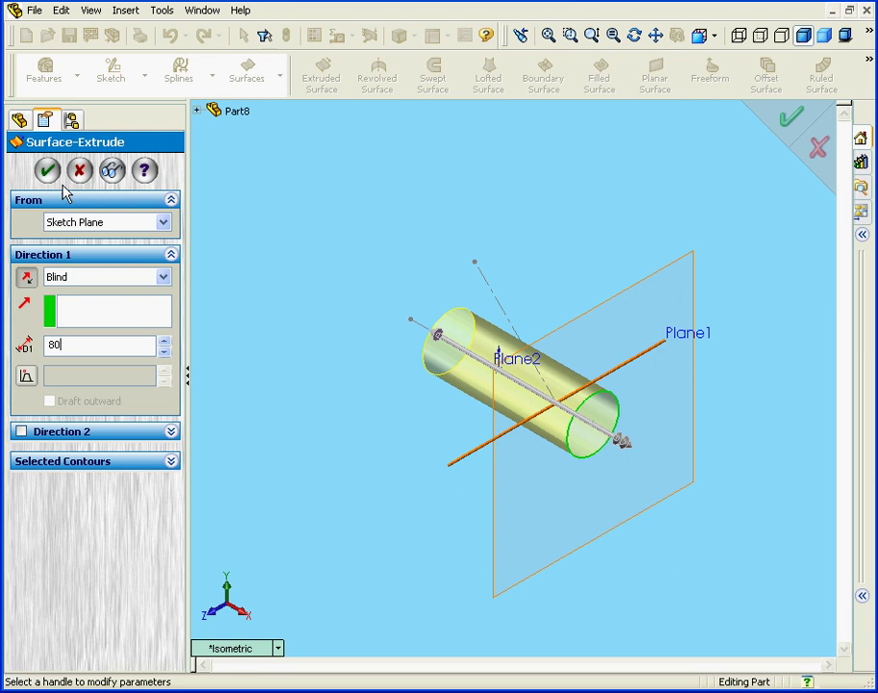
left_click(48, 171)
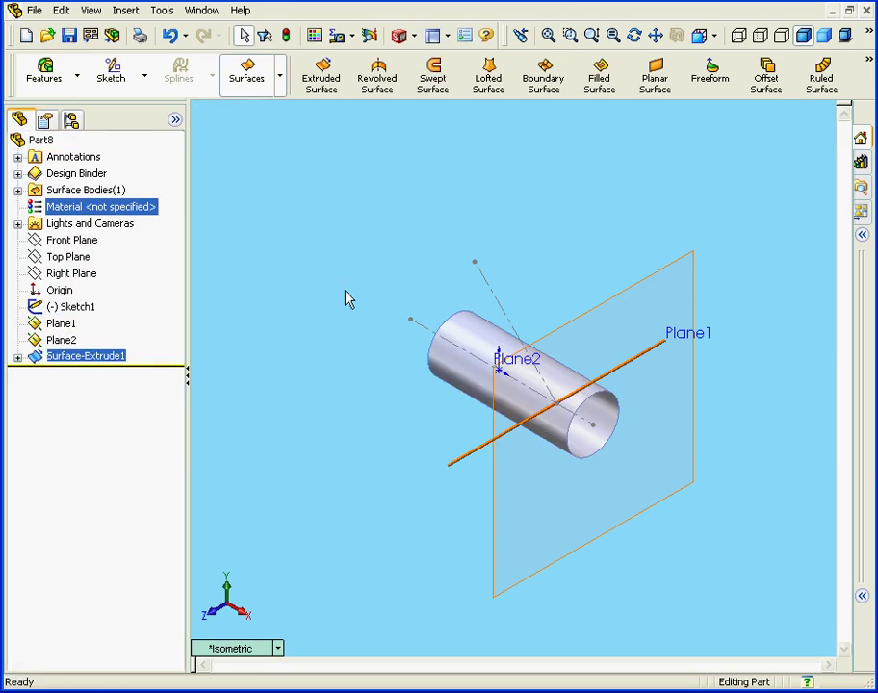
Start a sketch on Plane1 and draw a circle of about 12.8 mm radius centred on the construction line near the slanted line's lower endpoint.
left_click(67, 327)
right_click(69, 329)
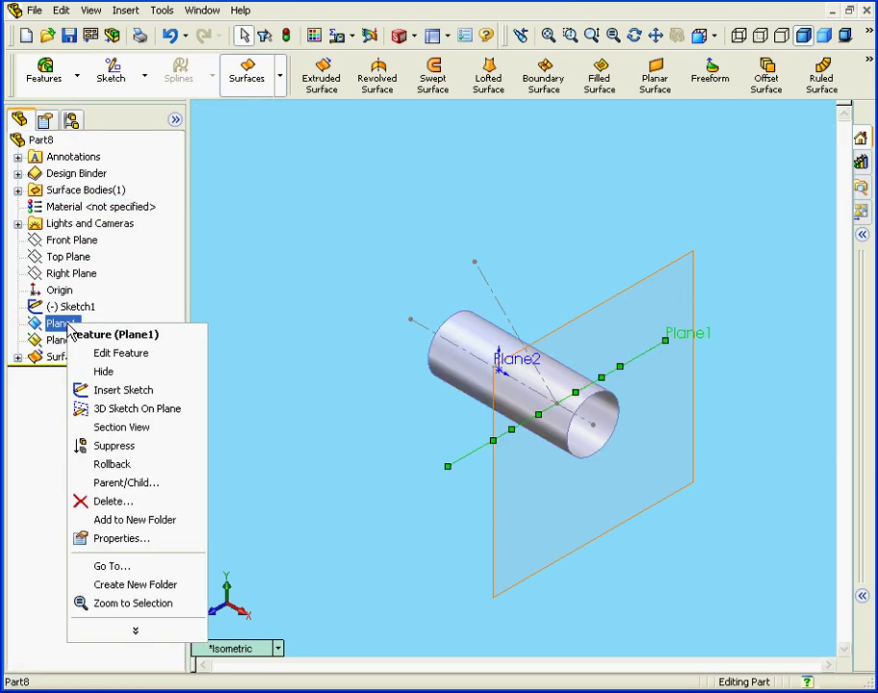
left_click(161, 390)
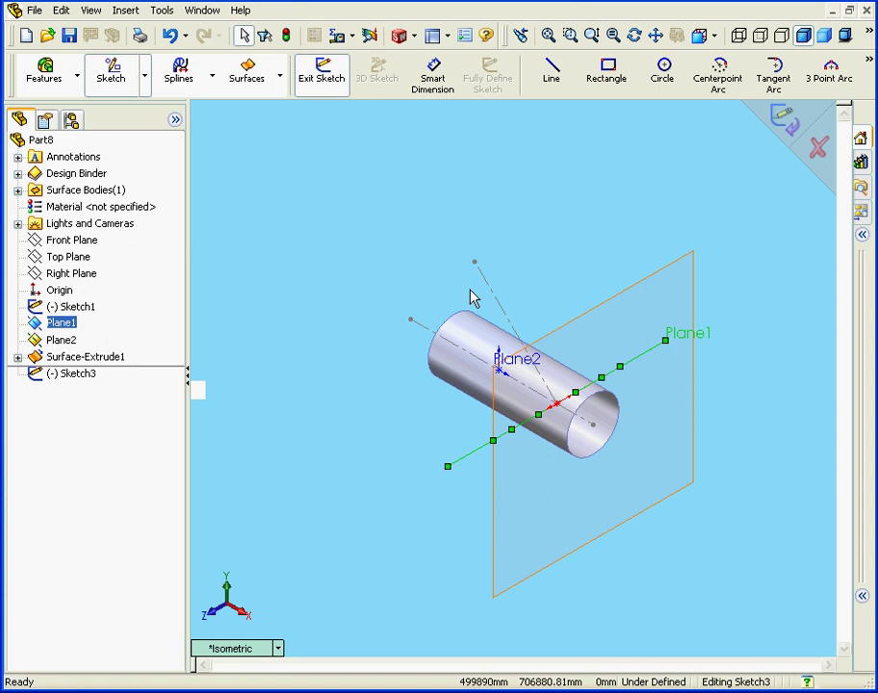
left_click(714, 35)
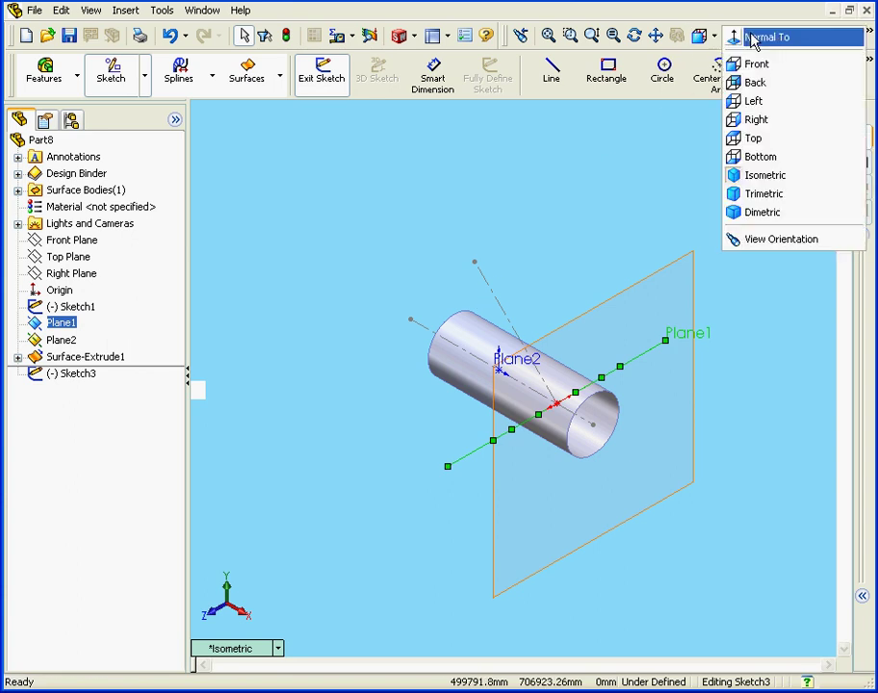
left_click(752, 39)
left_click(720, 36)
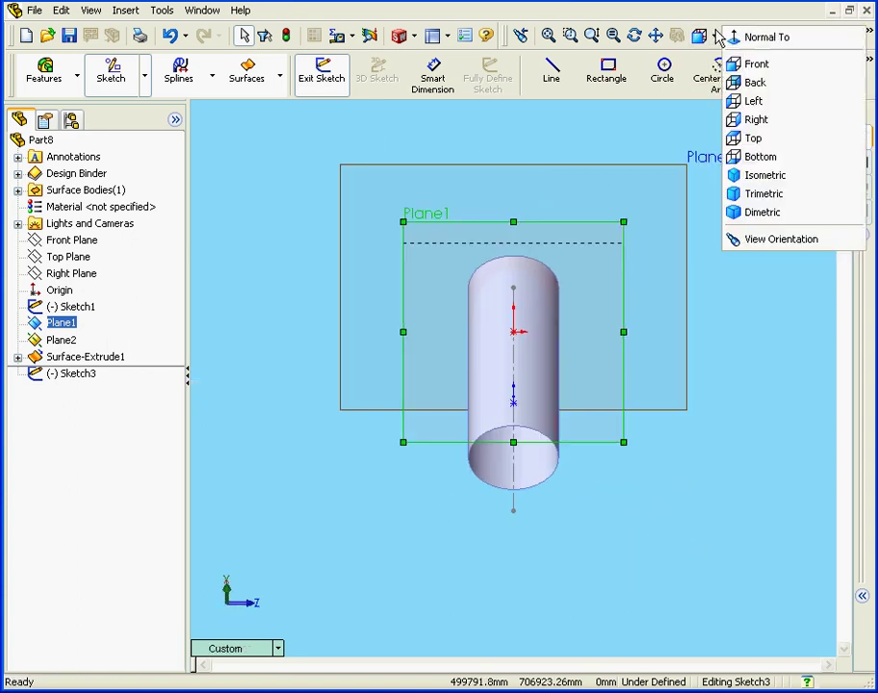
left_click(748, 38)
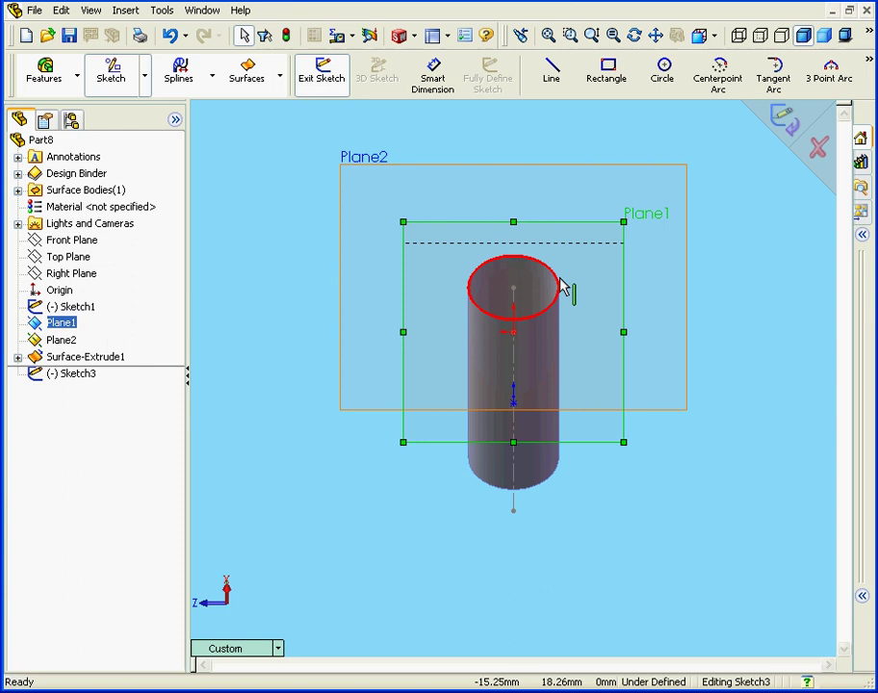
left_click(664, 70)
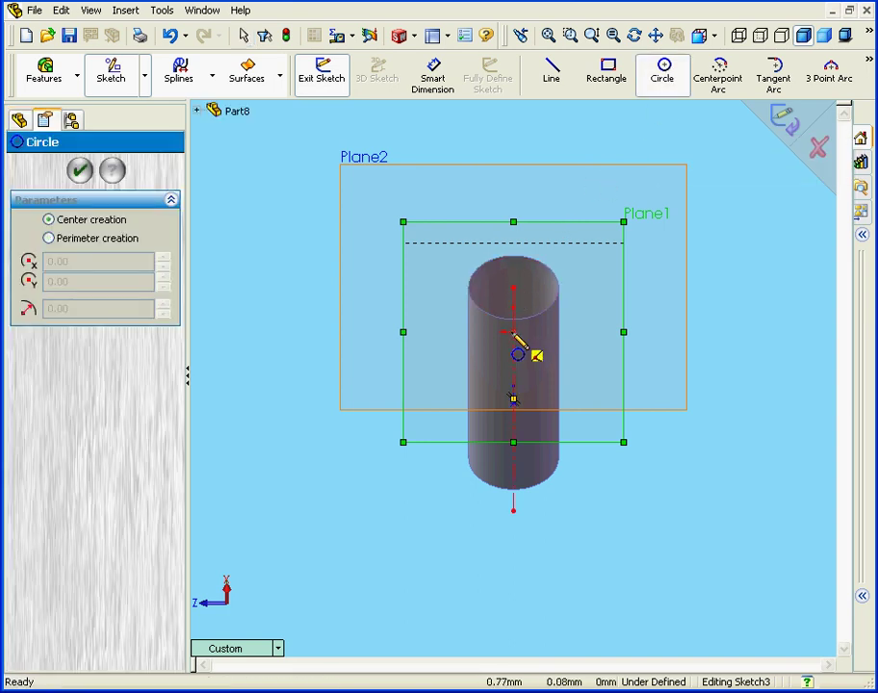
left_click(513, 330)
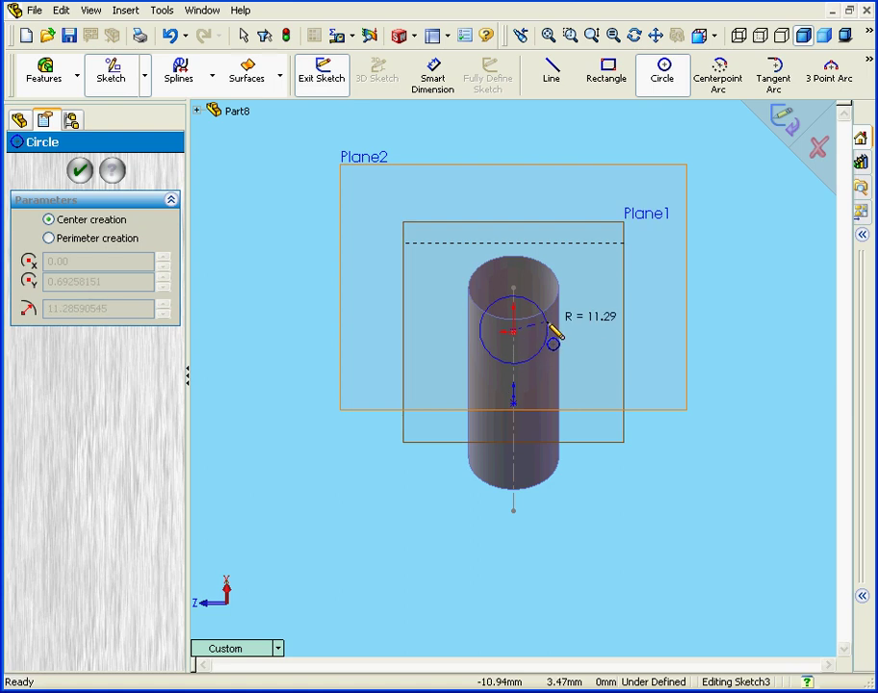
left_click(556, 331)
right_click(583, 337)
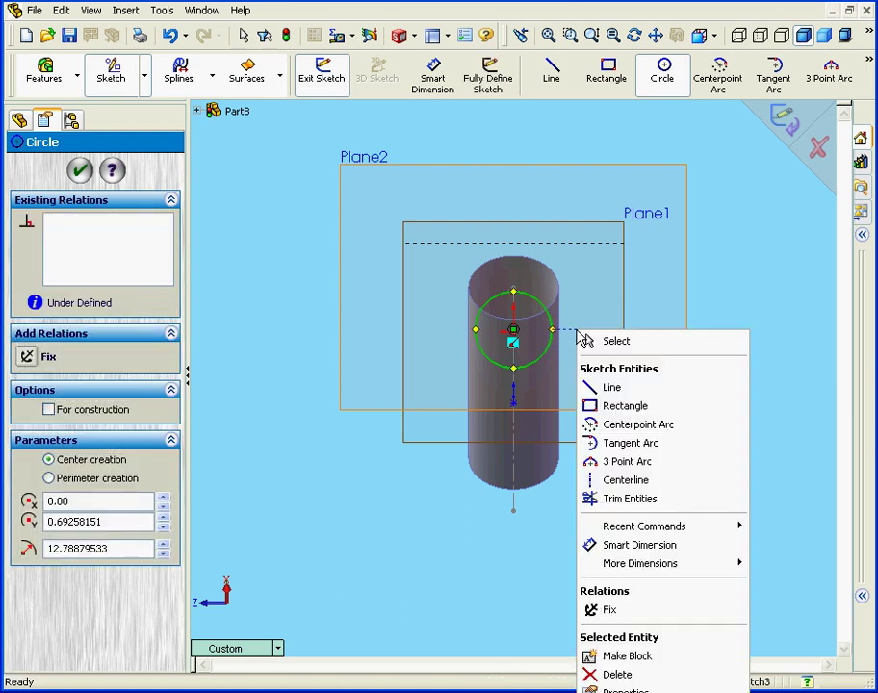
left_click(592, 341)
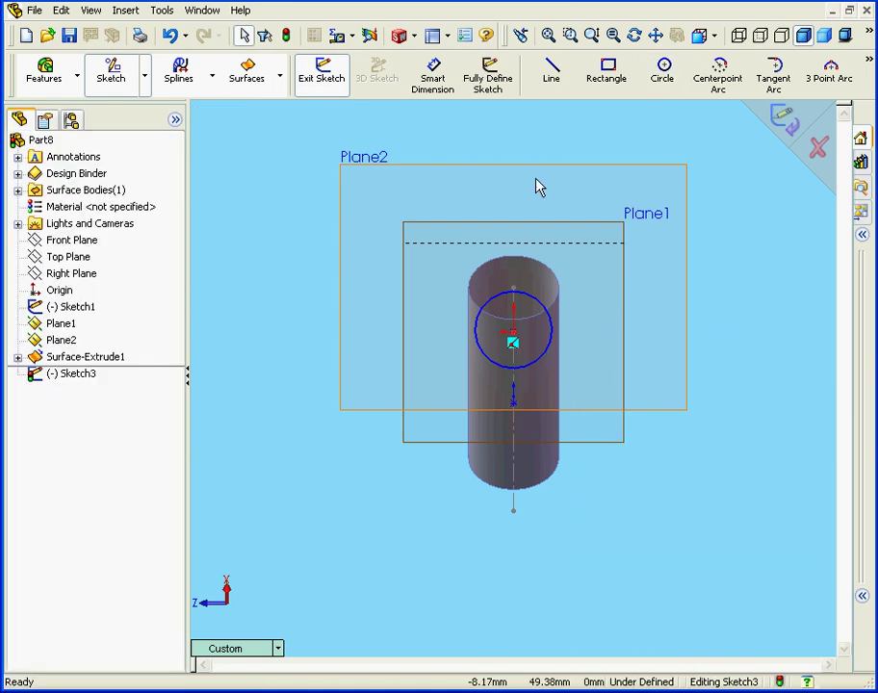
Dimension the diameter of the circle on Plane1 as 15 mm.
left_click(433, 78)
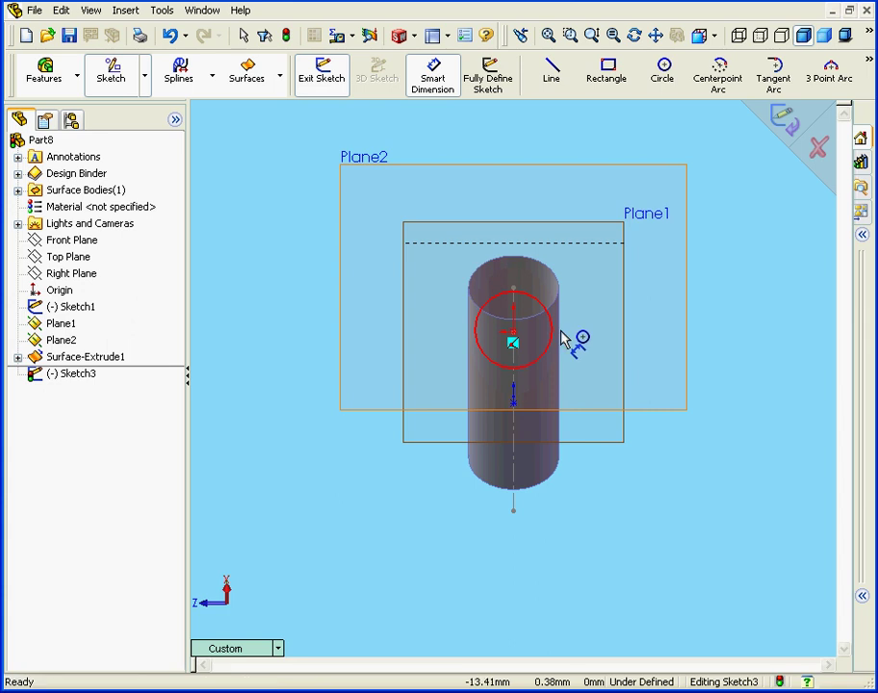
left_click(557, 337)
left_click(643, 279)
left_click(643, 279)
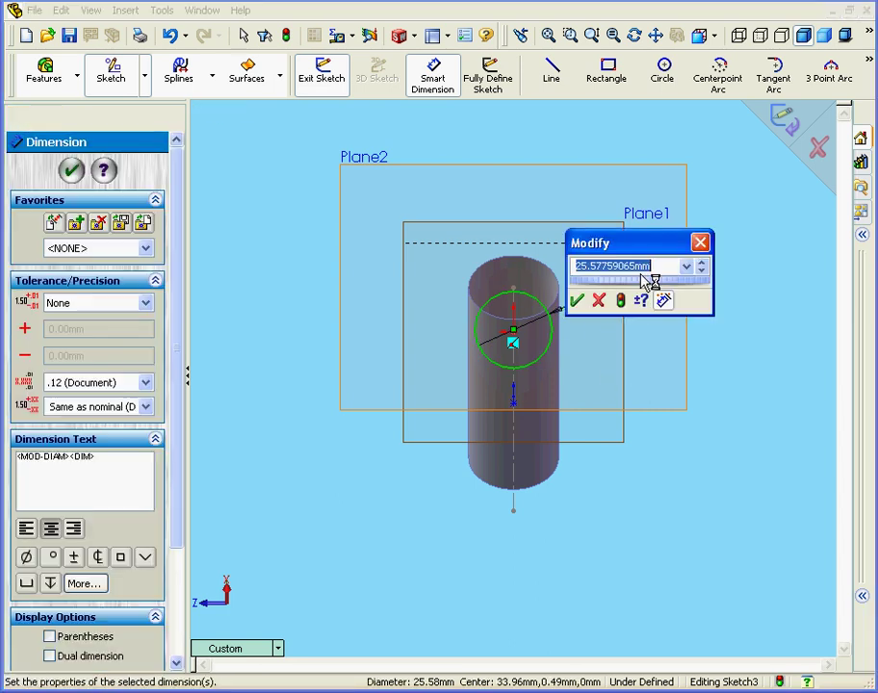
type("15")
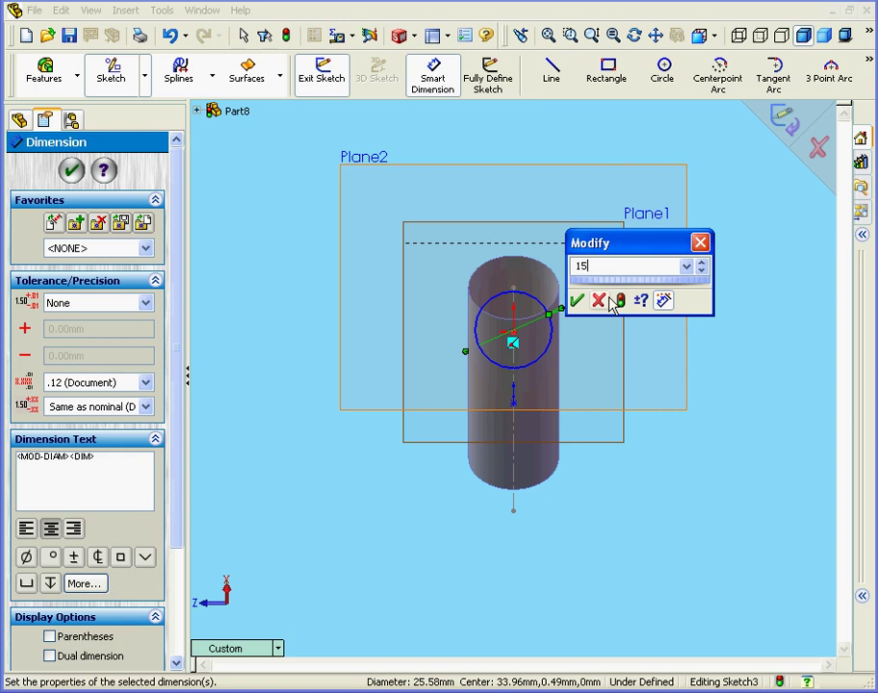
left_click(577, 301)
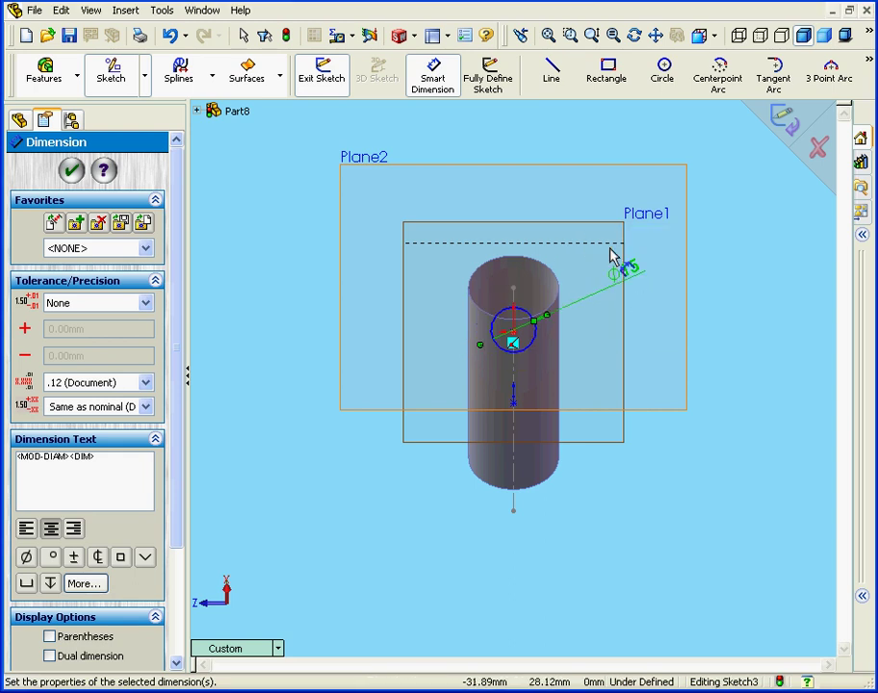
Exit the sketch and extrude the 15 mm circle as a blind surface 80 mm long along the slanted construction line.
left_click(785, 121)
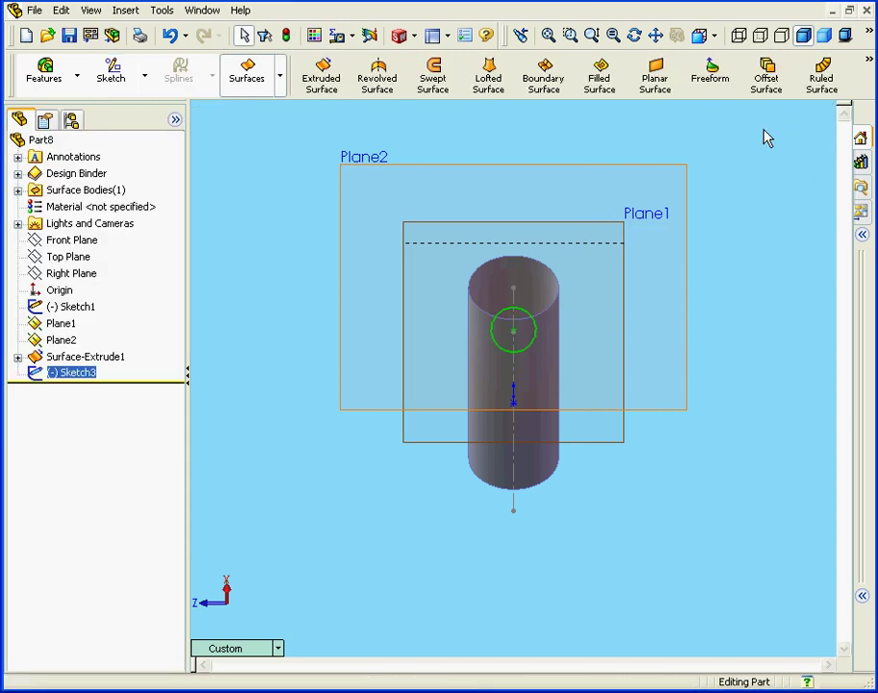
left_click(323, 83)
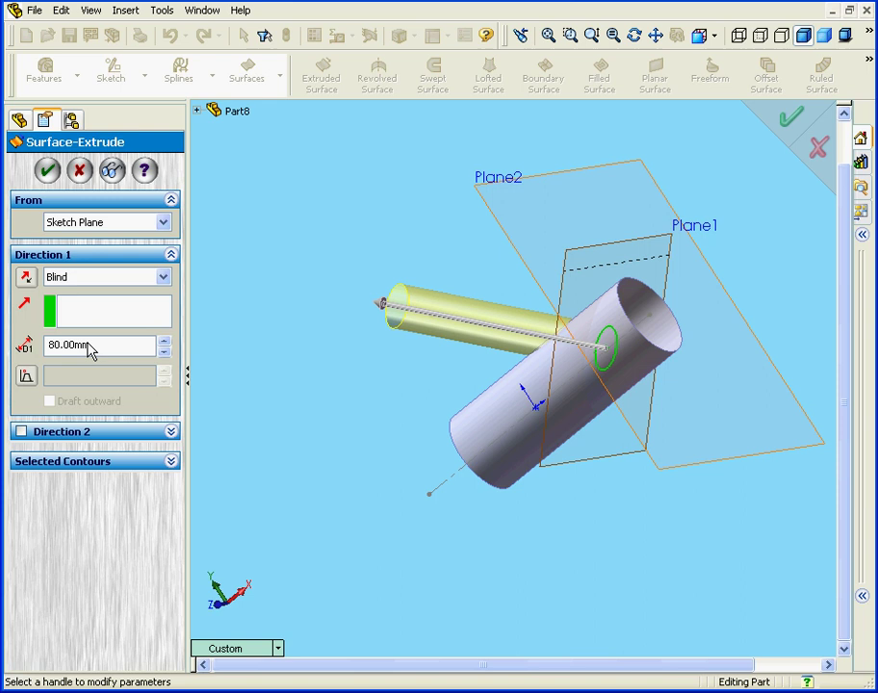
left_click(50, 172)
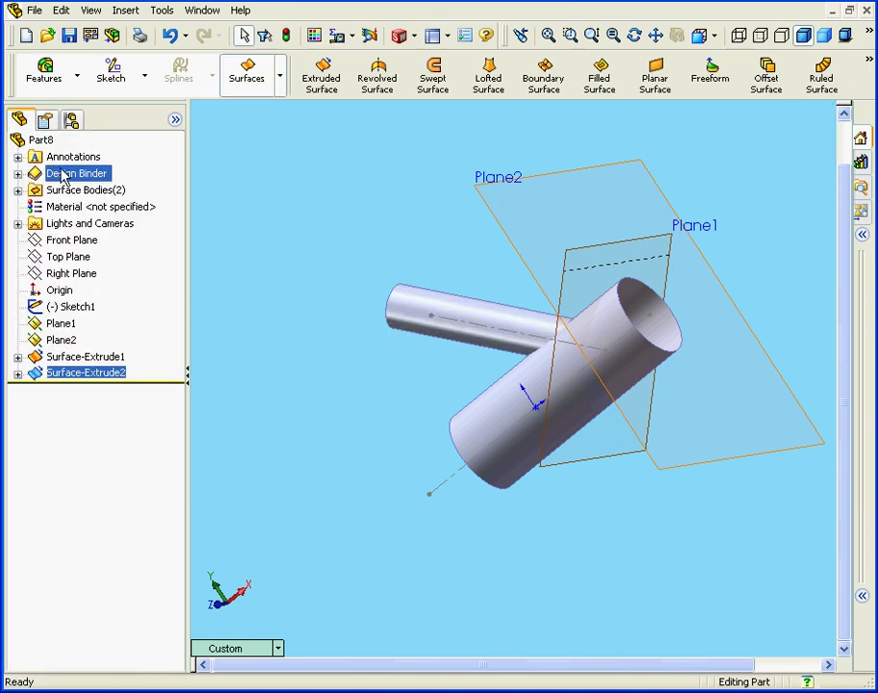
Start a sketch on the Front Plane in front view and draw a line about 66.75 mm long tracing the slanted construction line.
left_click(69, 243)
right_click(71, 242)
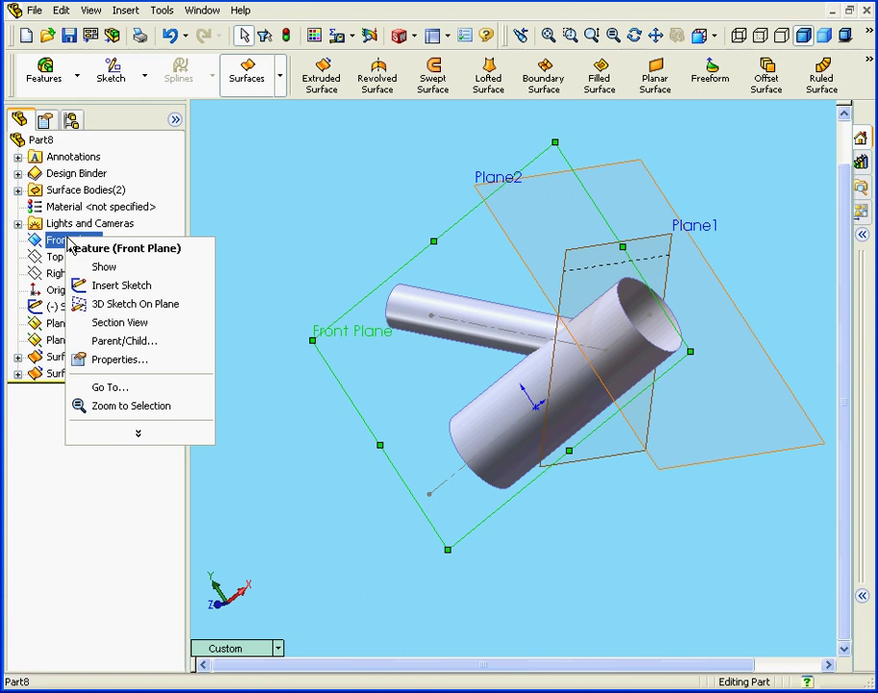
left_click(120, 286)
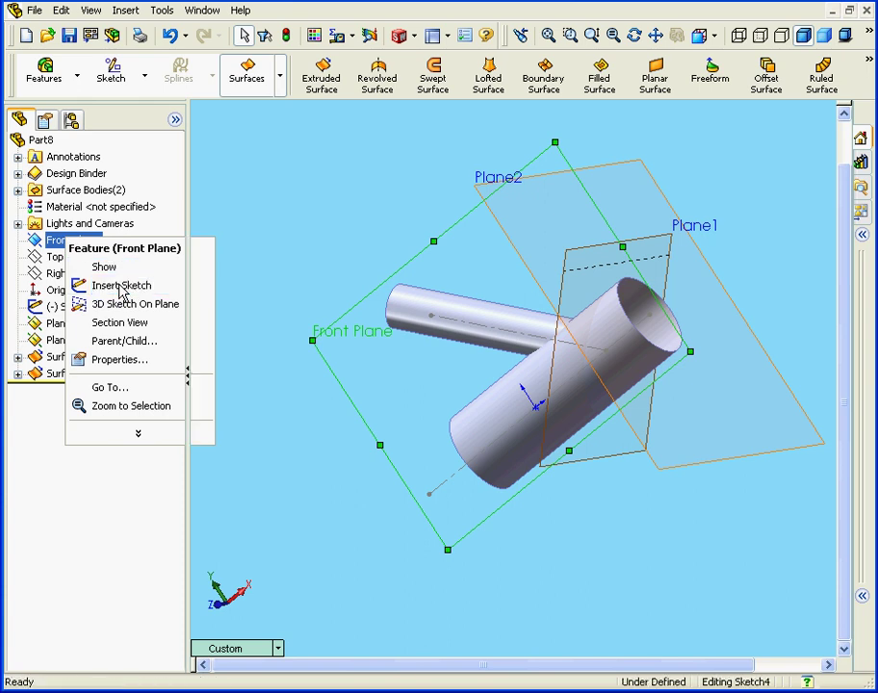
left_click(721, 36)
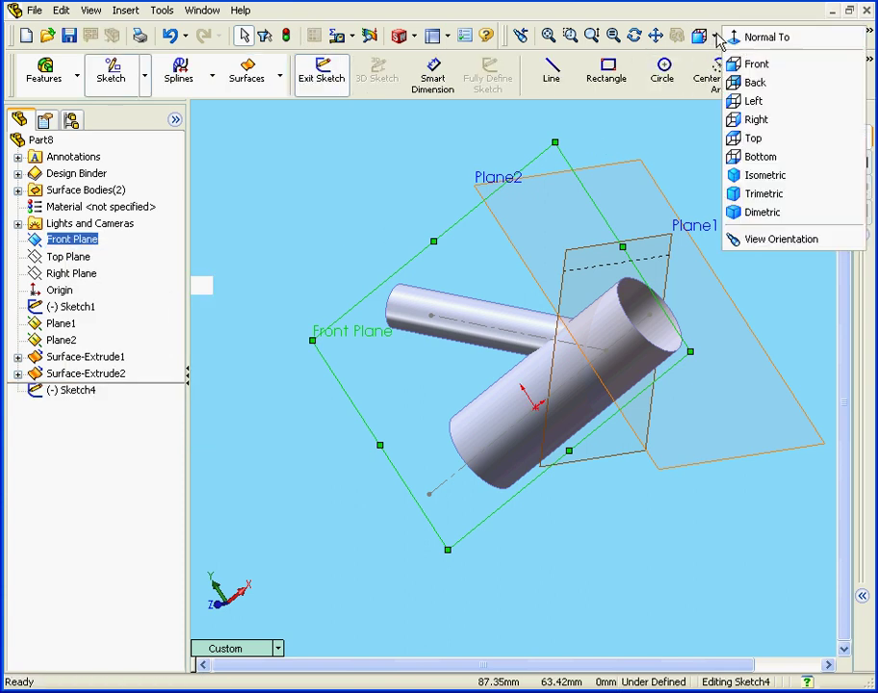
left_click(753, 63)
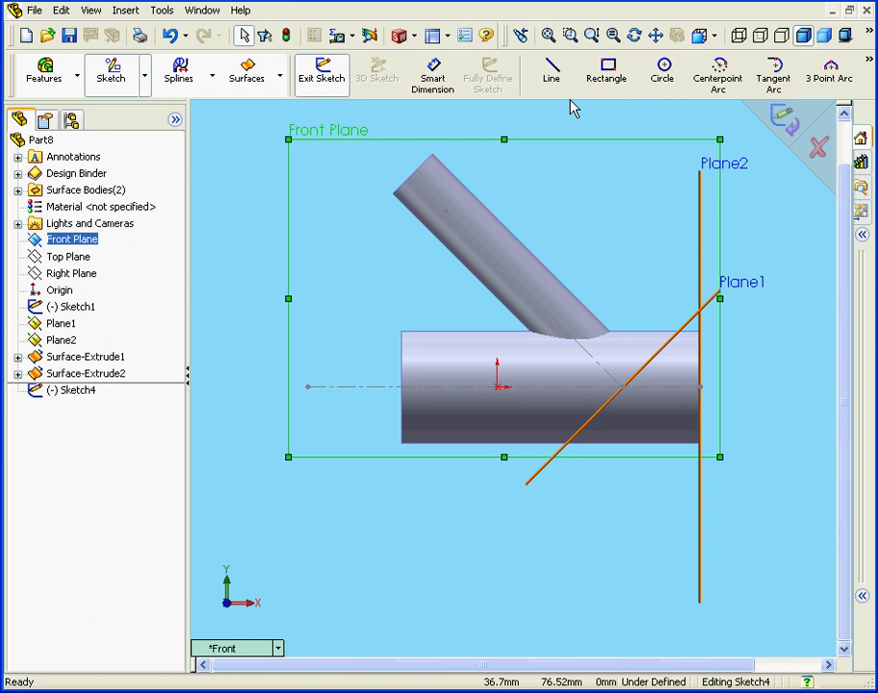
left_click(552, 77)
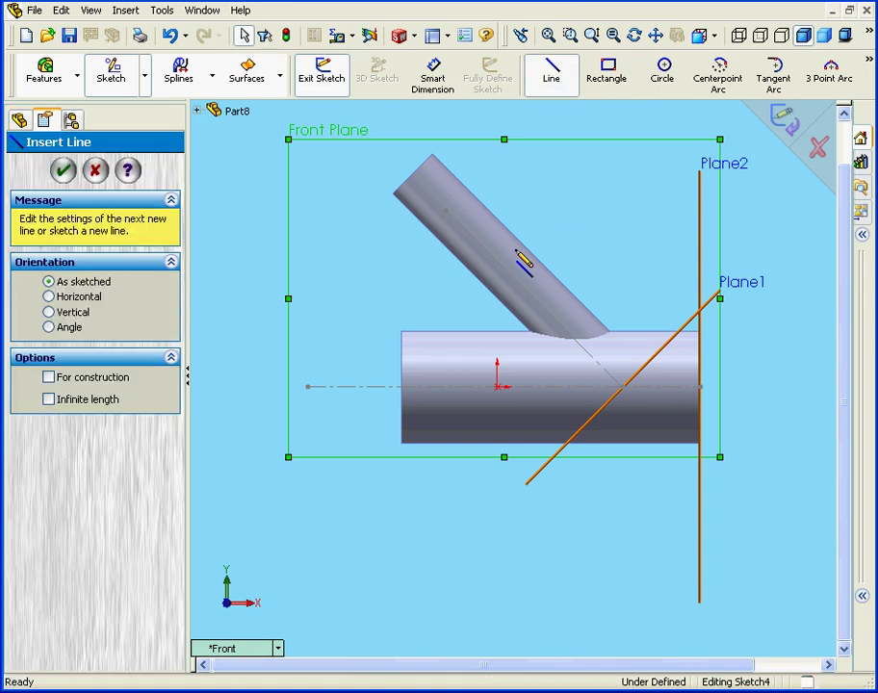
left_click(446, 212)
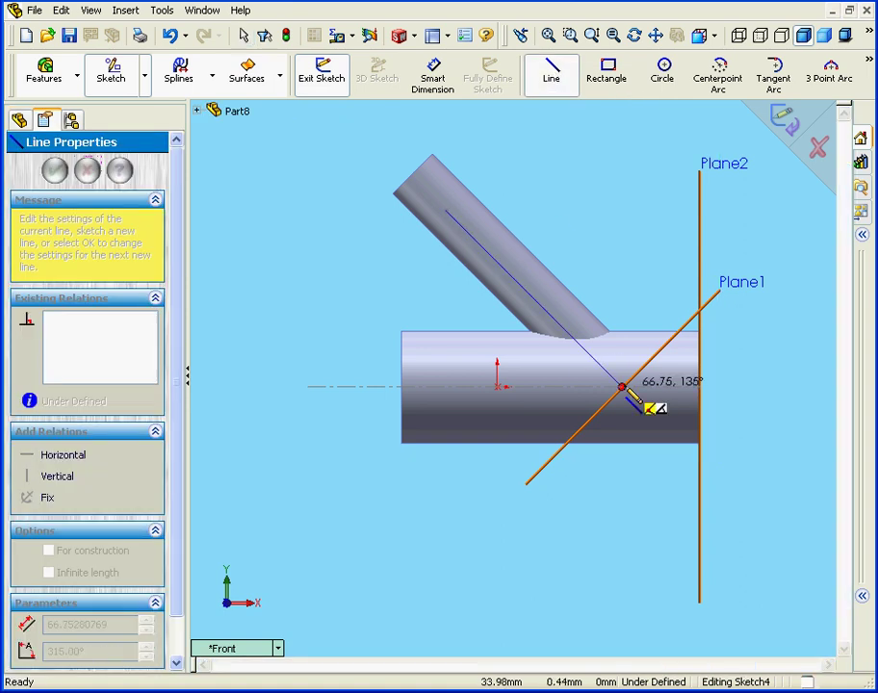
left_click(623, 390)
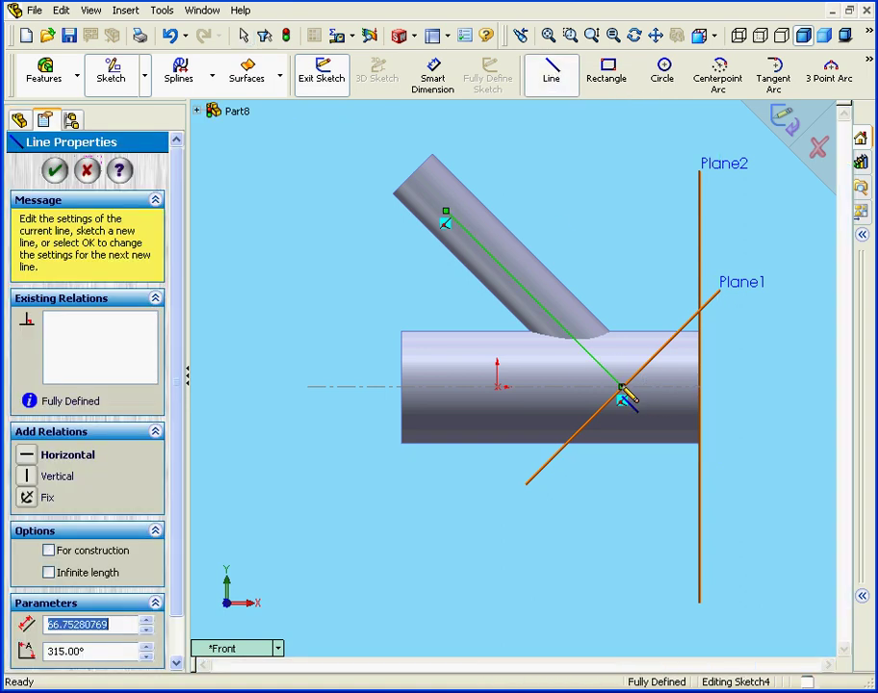
right_click(626, 278)
left_click(669, 313)
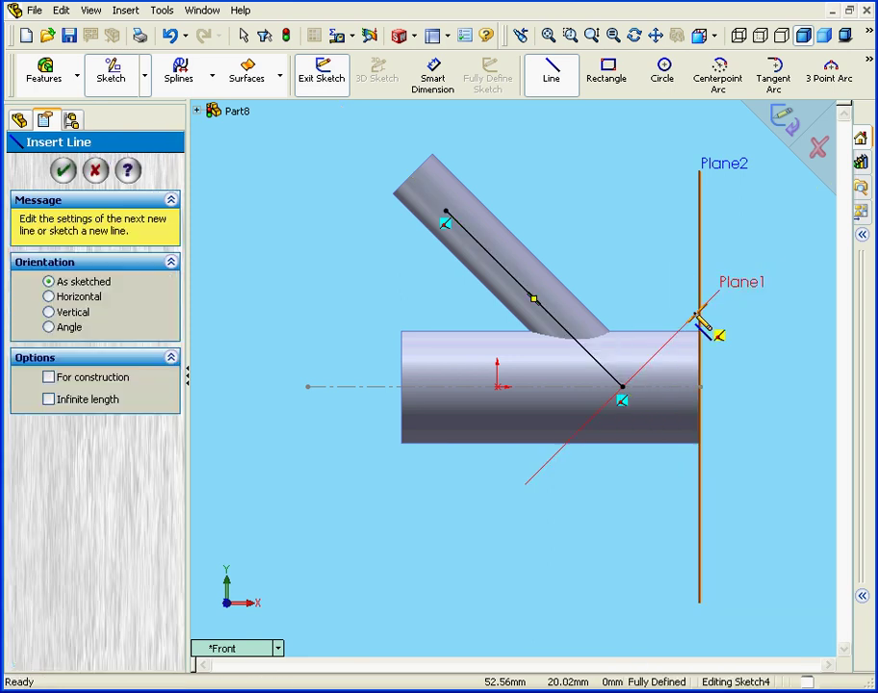
Draw a line about 41 mm long crossing the slanted tube, perpendicular to the slanted axis line.
left_click(459, 299)
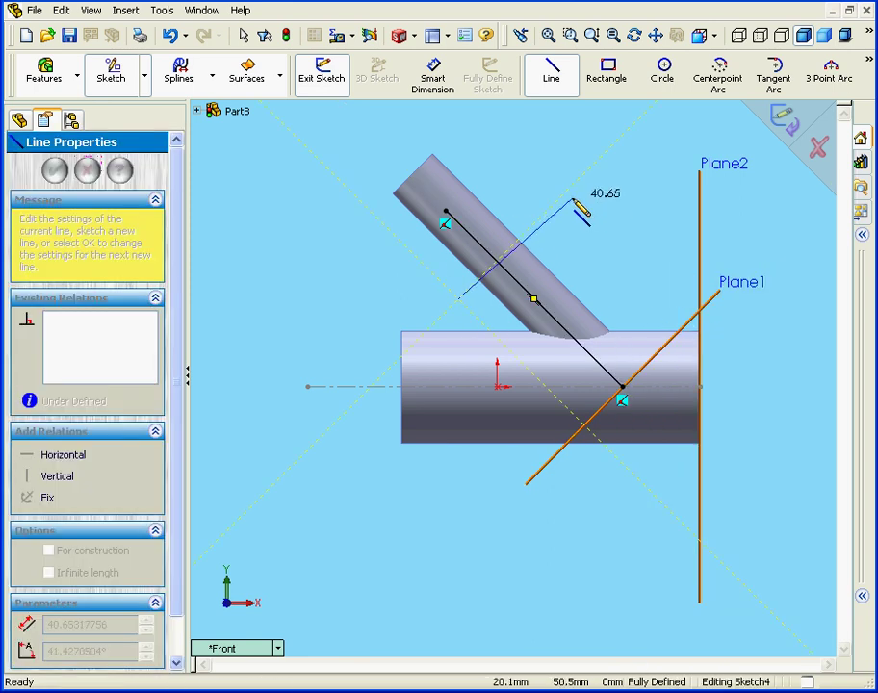
left_click(567, 191)
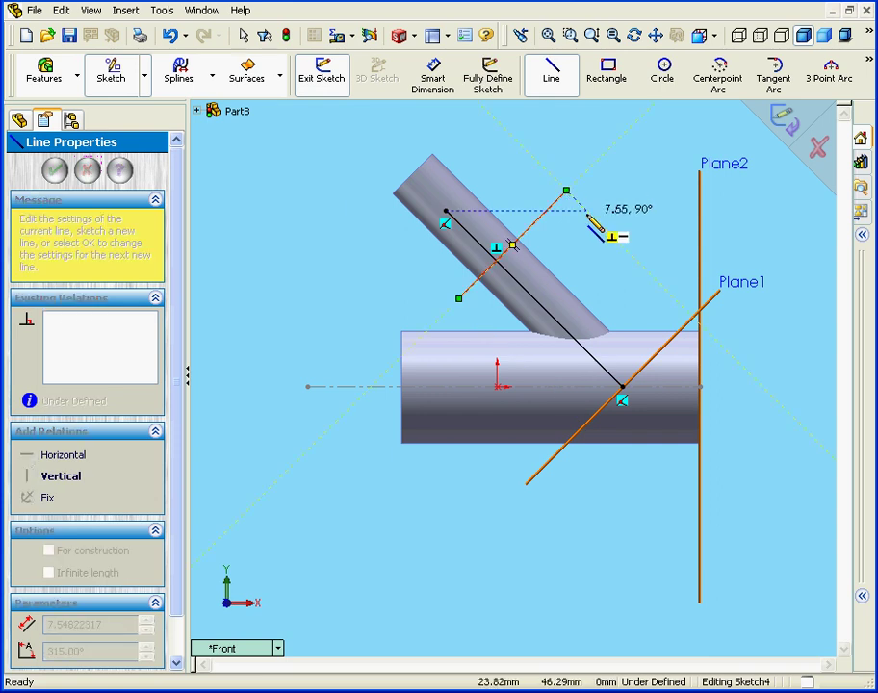
right_click(591, 221)
left_click(602, 226)
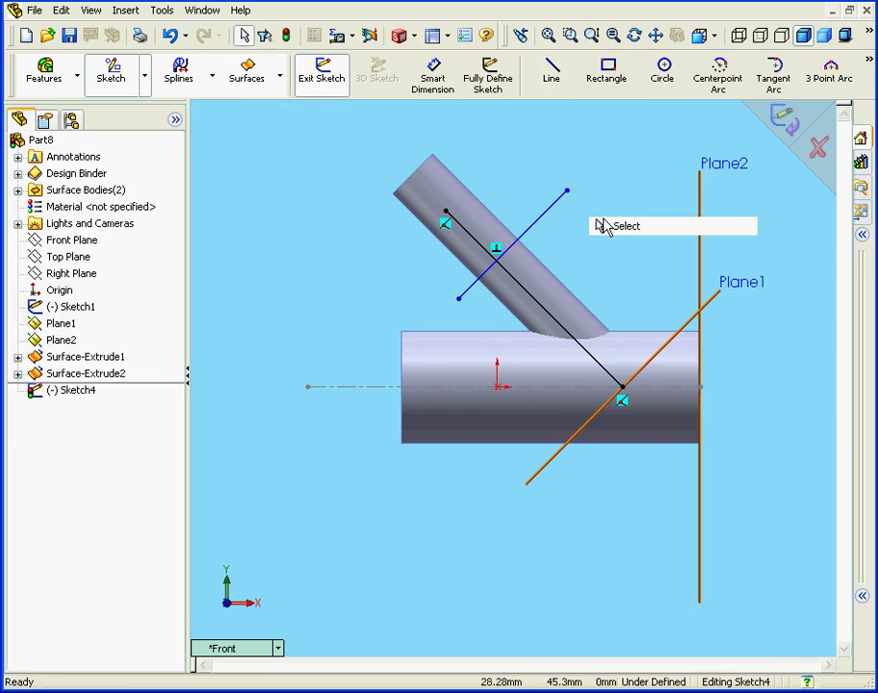
Dimension the distance from the crossing line to the slanted line's lower endpoint as 50 mm.
left_click(435, 84)
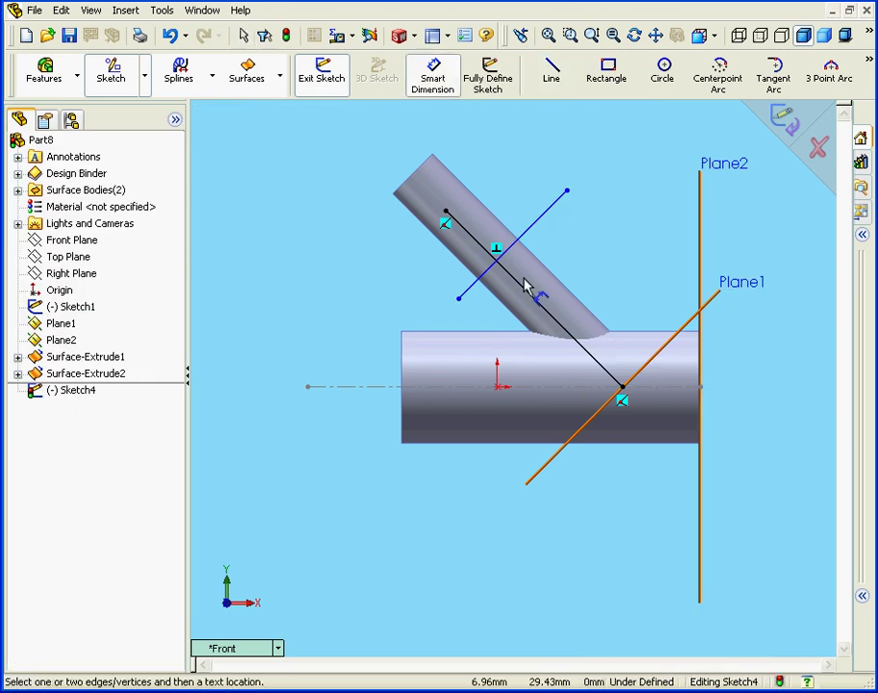
left_click(528, 241)
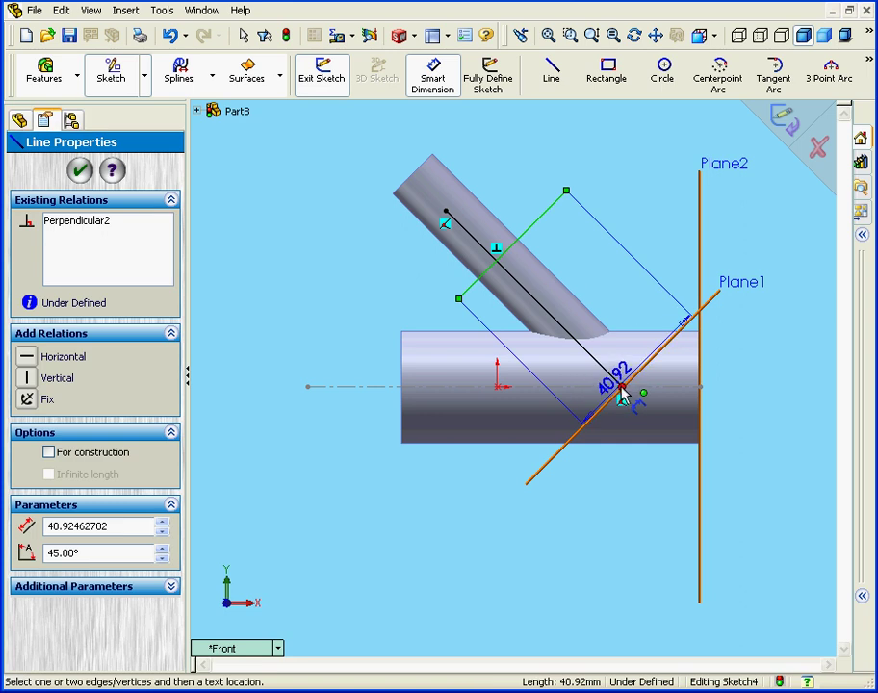
left_click(662, 314)
left_click(634, 274)
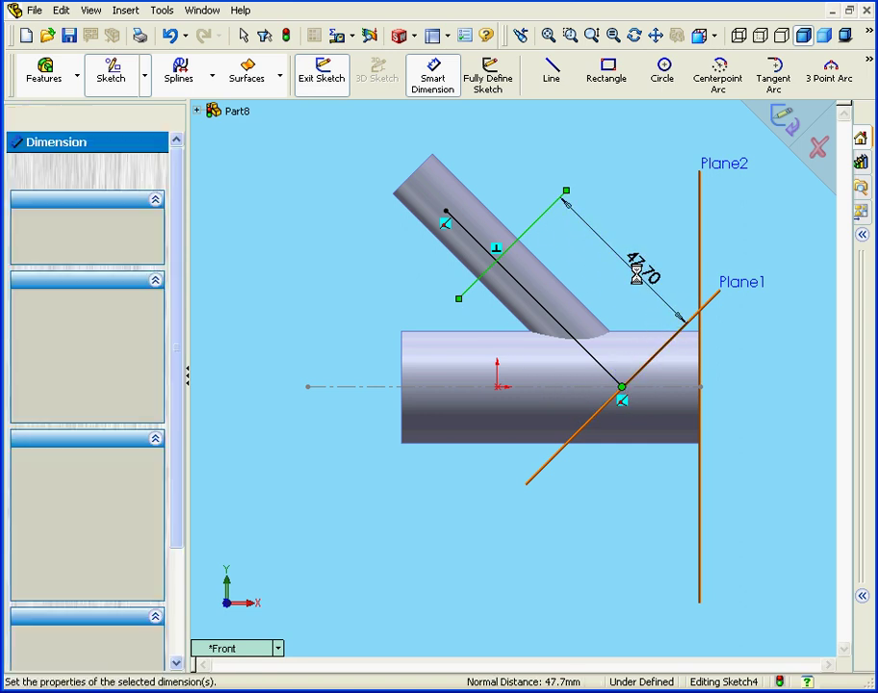
type("50")
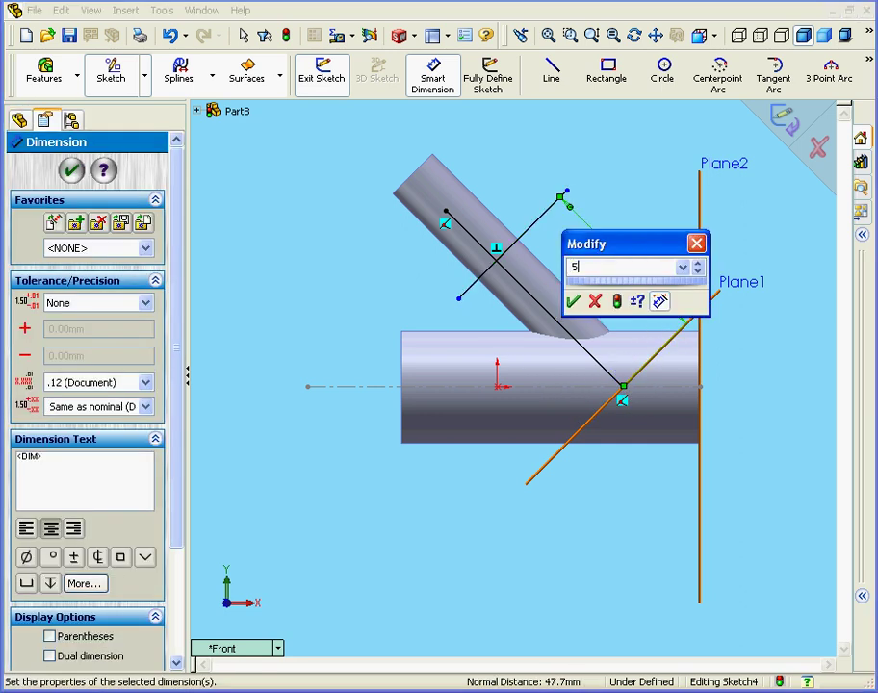
left_click(575, 302)
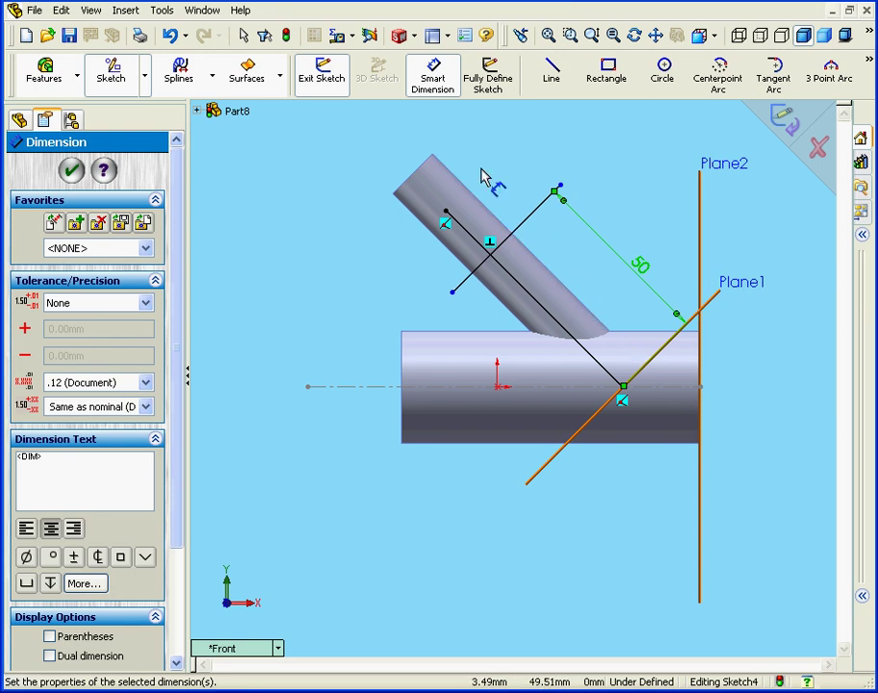
left_click(75, 173)
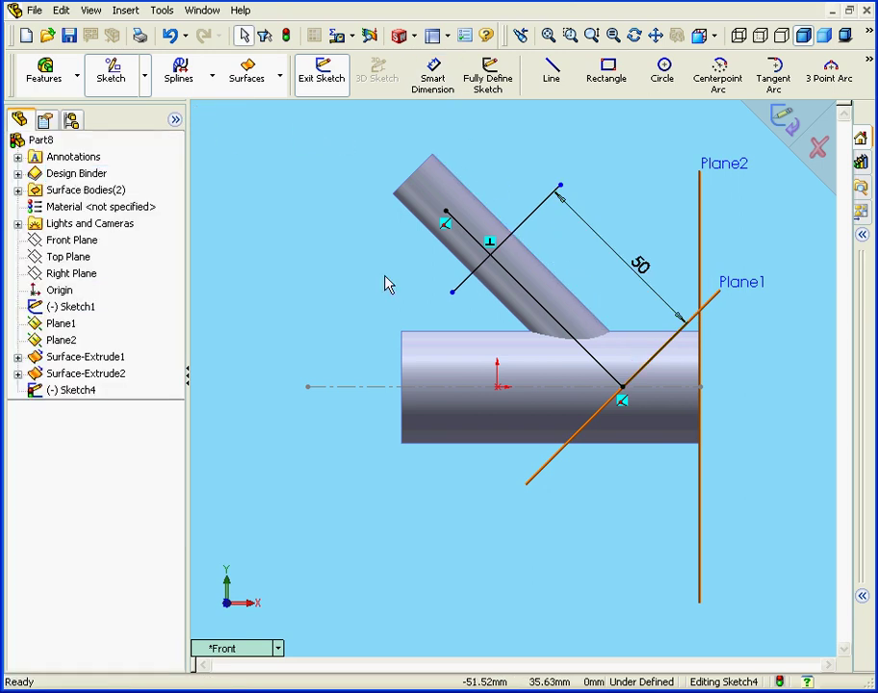
Convert the slanted line in the sketch to construction geometry.
left_click(564, 333)
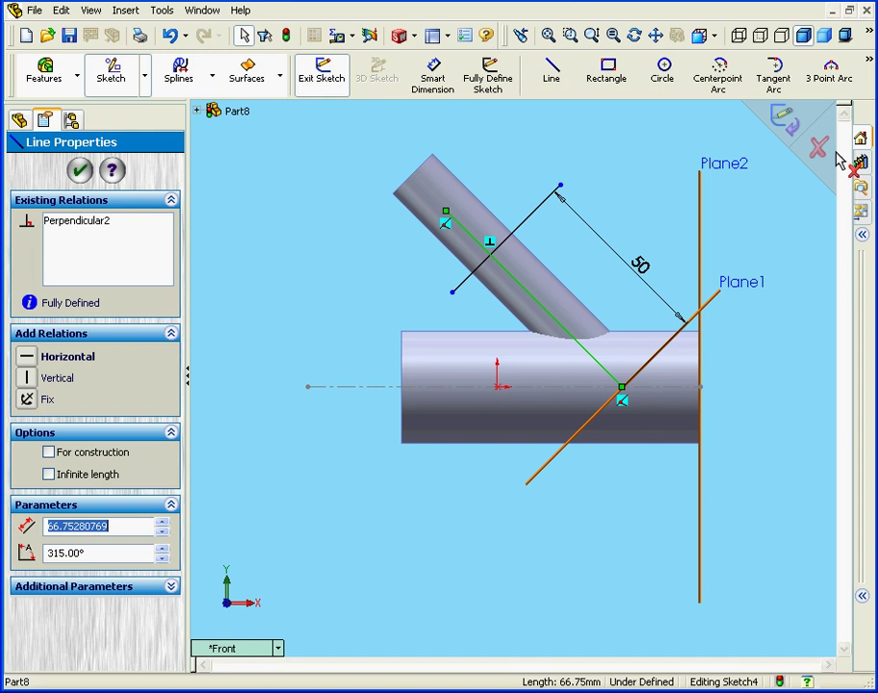
left_click(869, 65)
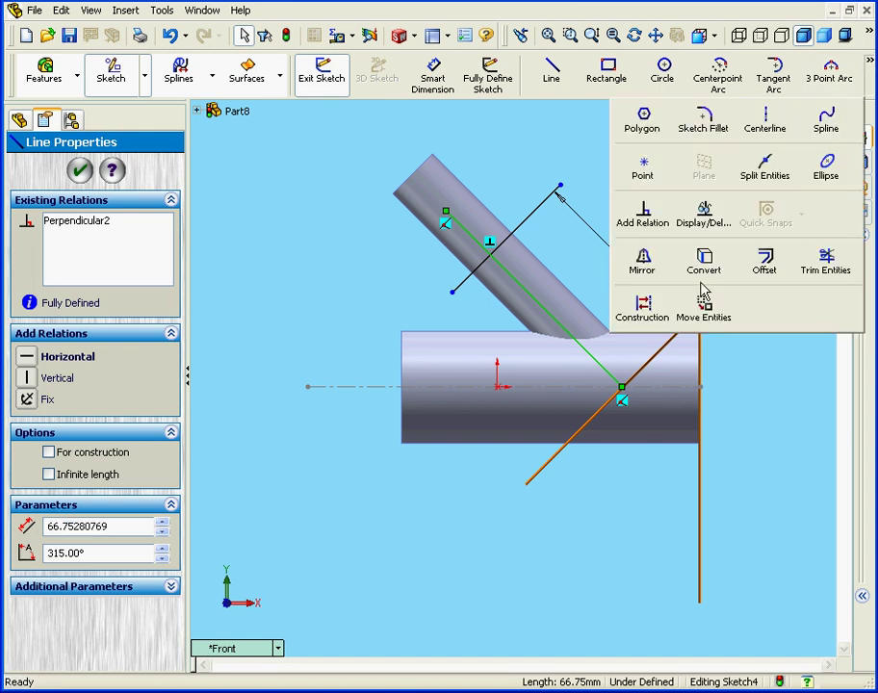
left_click(637, 296)
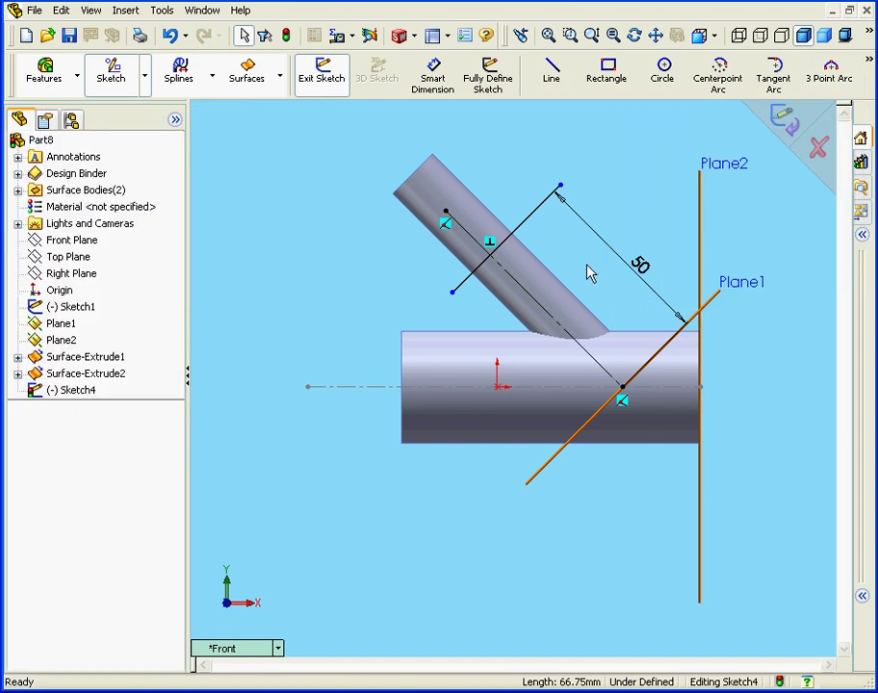
Hide Plane1 and Plane2, and exit the sketch.
right_click(61, 325)
left_click(123, 363)
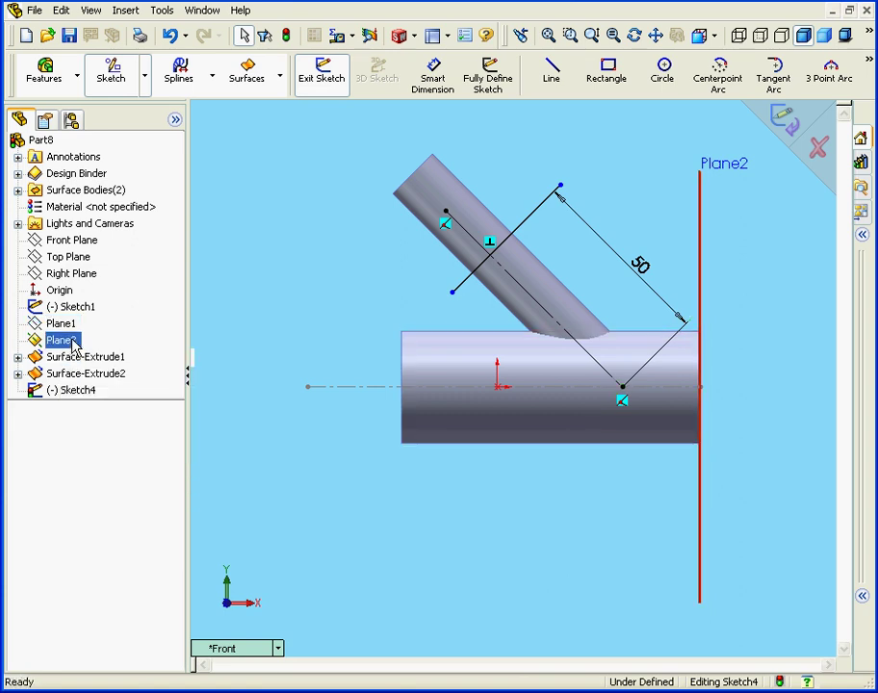
right_click(59, 341)
left_click(113, 371)
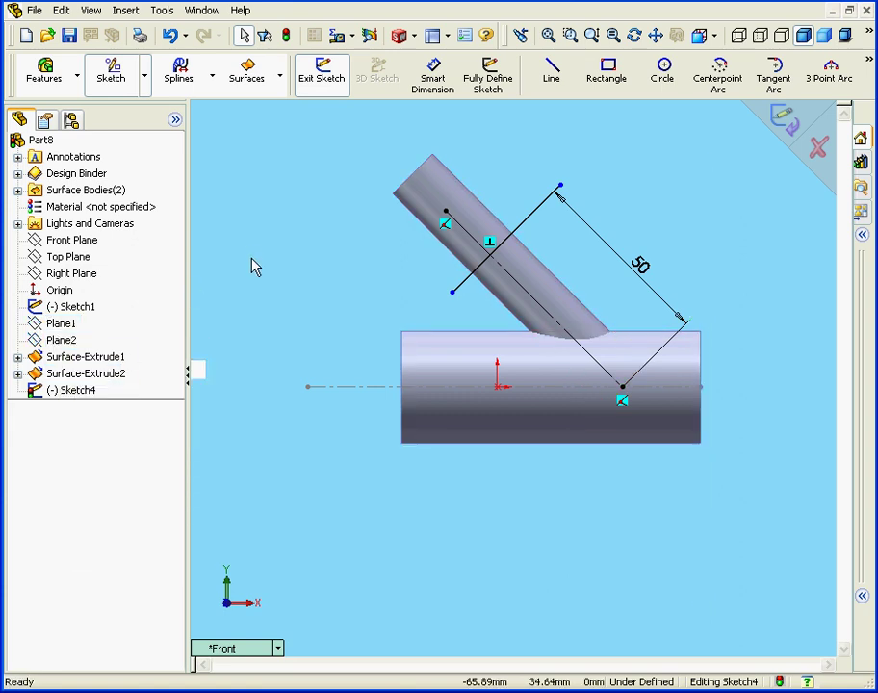
left_click(785, 120)
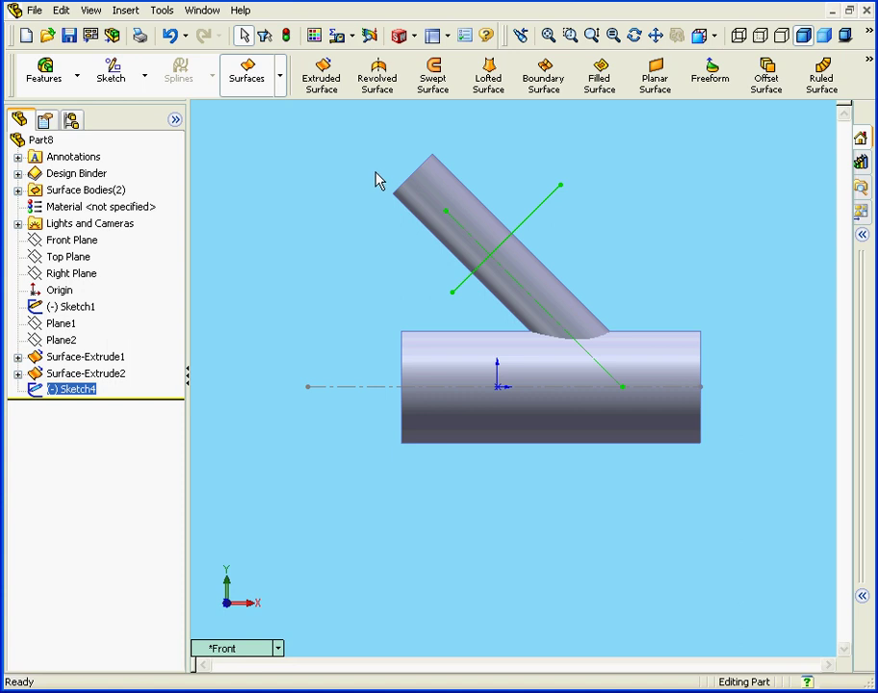
Offset the 15 mm slanted tube surface outward by 6 mm.
left_click(768, 77)
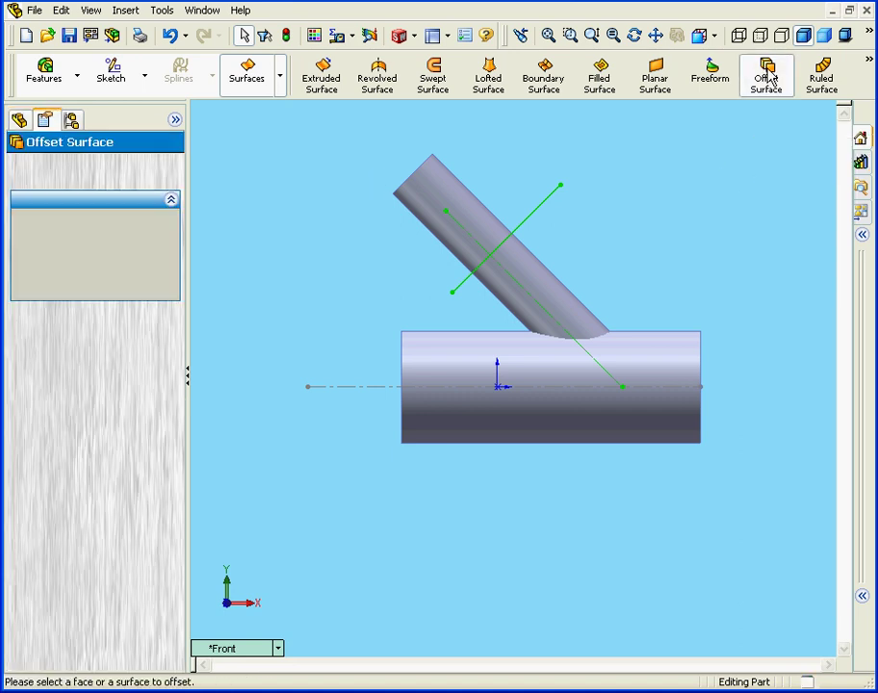
left_click(434, 188)
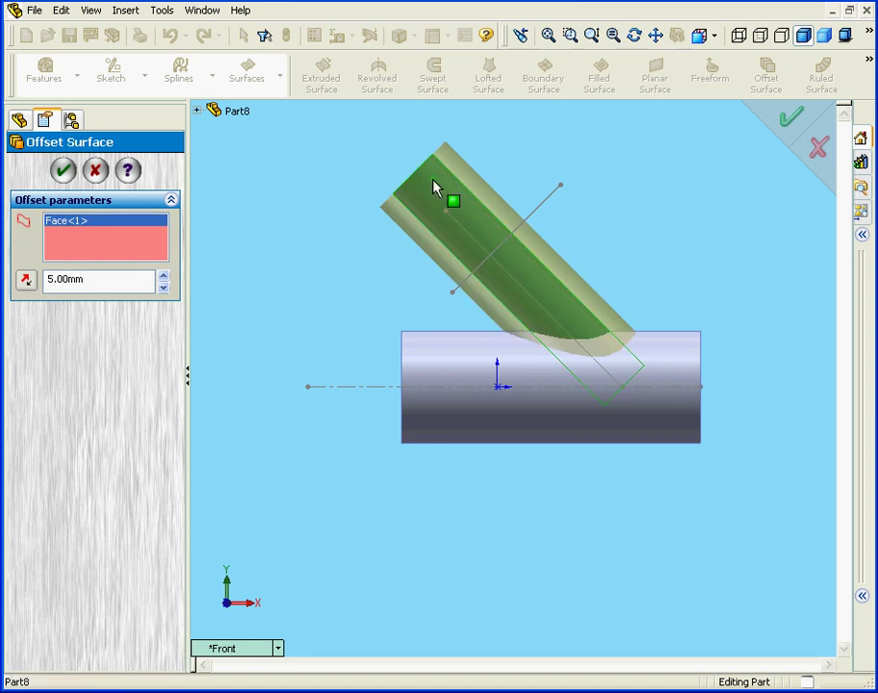
left_click(27, 281)
left_click(27, 281)
double_click(43, 279)
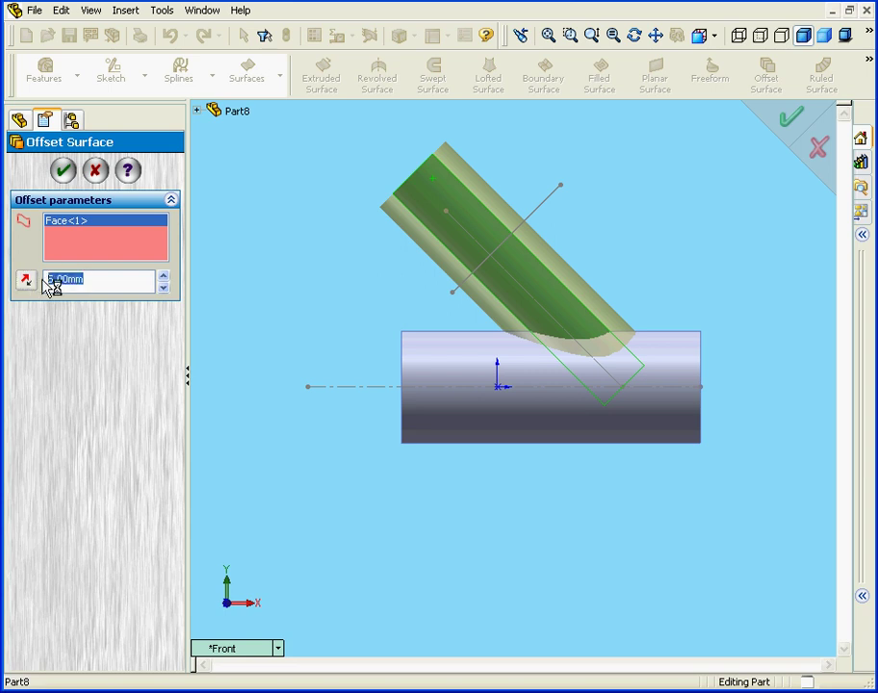
type("6")
key("Return")
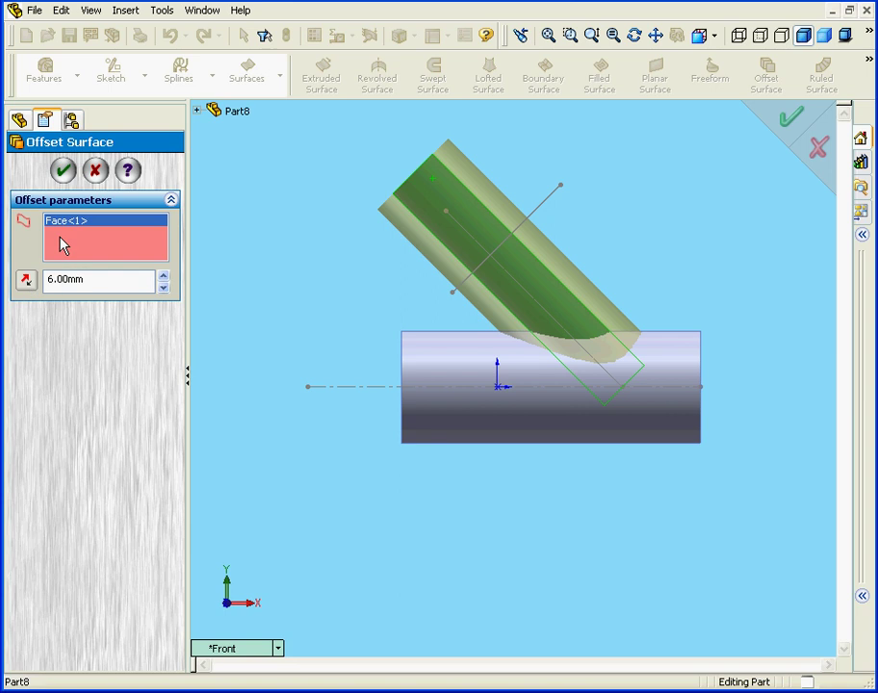
left_click(64, 171)
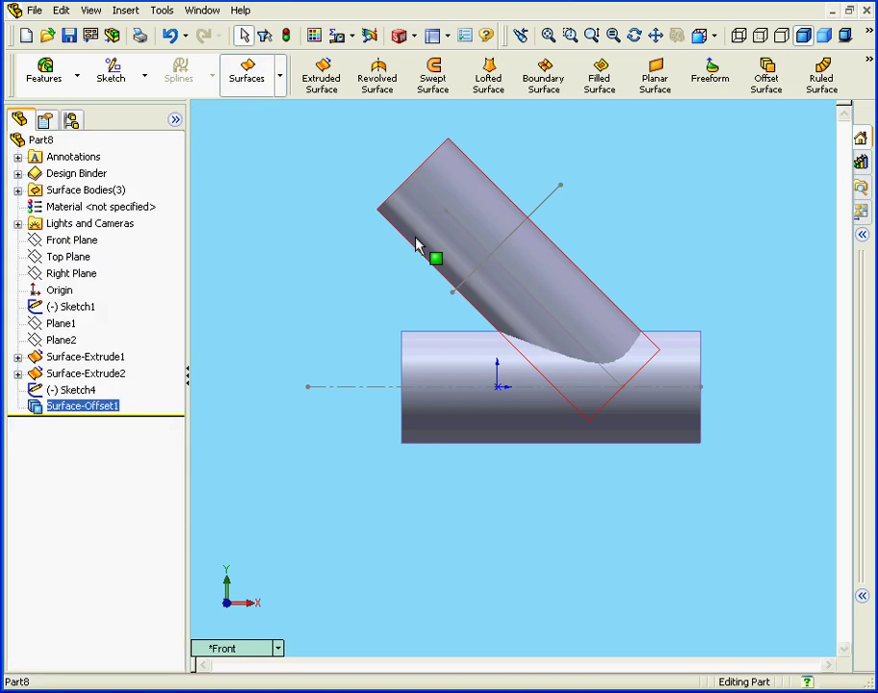
Trim the 30 mm tube with the offset surface as a standard trim tool, keeping the part outside the offset surface.
left_click(870, 61)
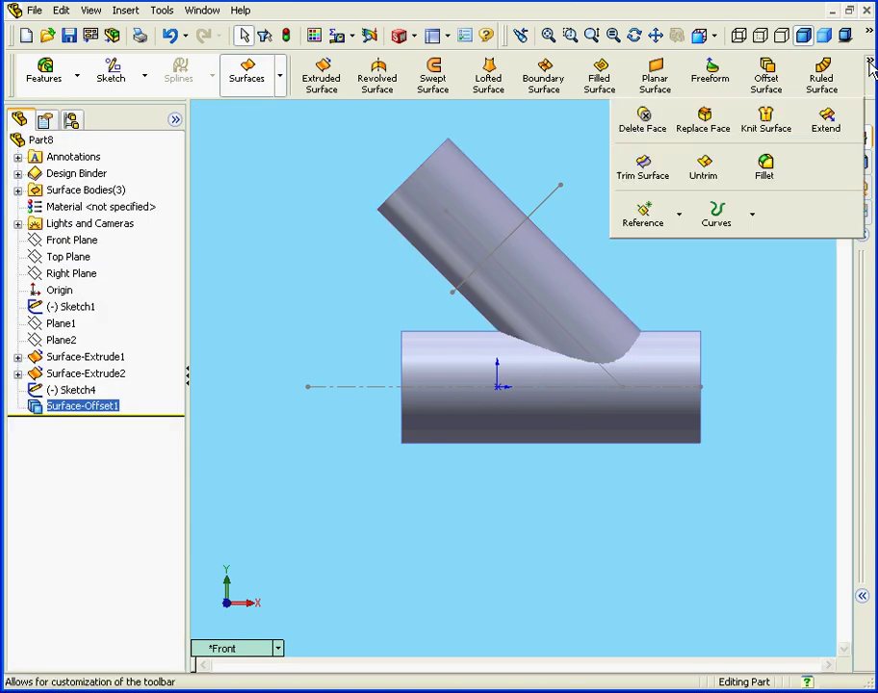
left_click(645, 170)
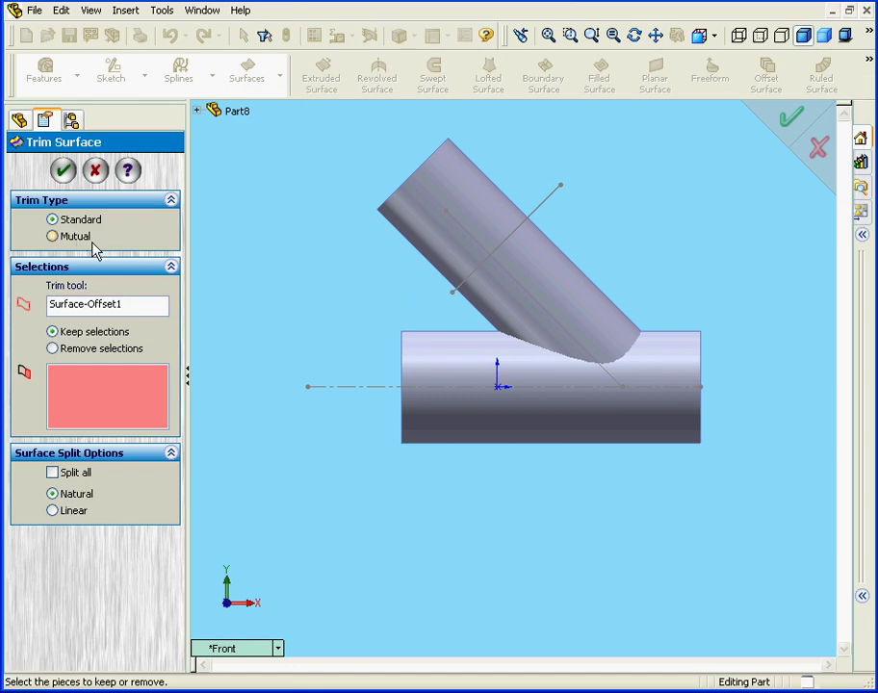
left_click(102, 305)
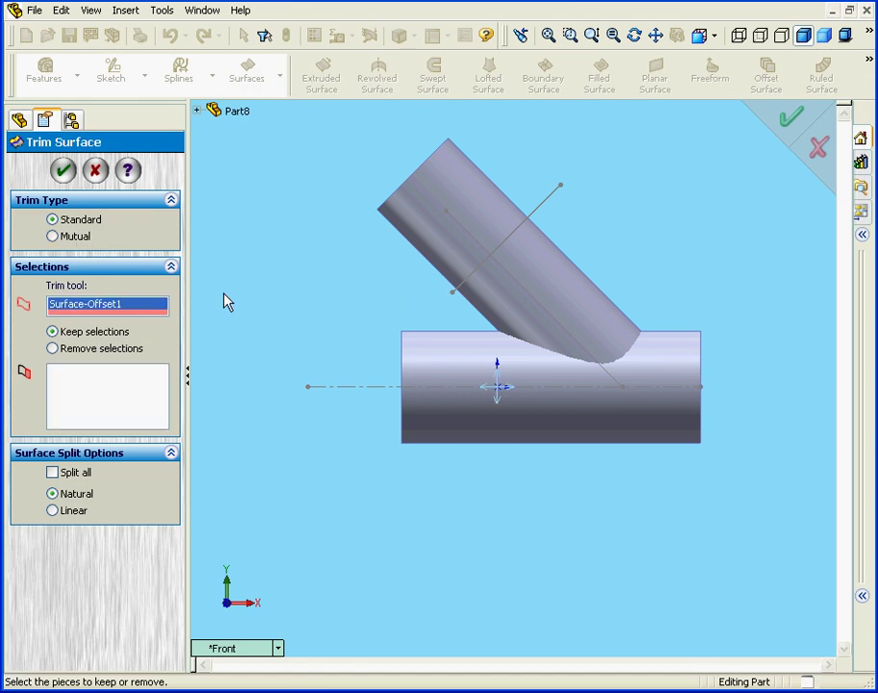
left_click(492, 216)
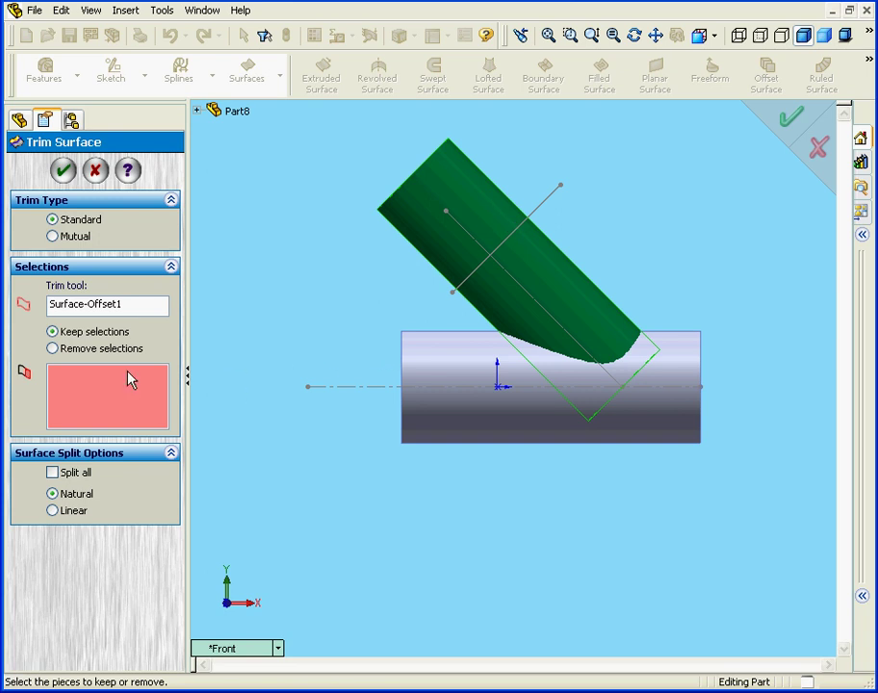
left_click(445, 376)
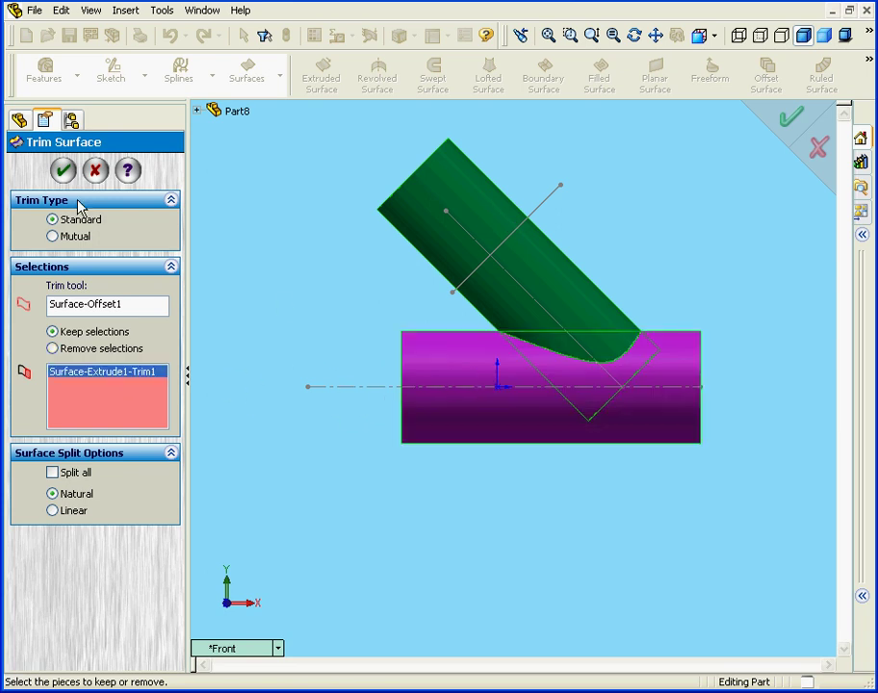
left_click(63, 170)
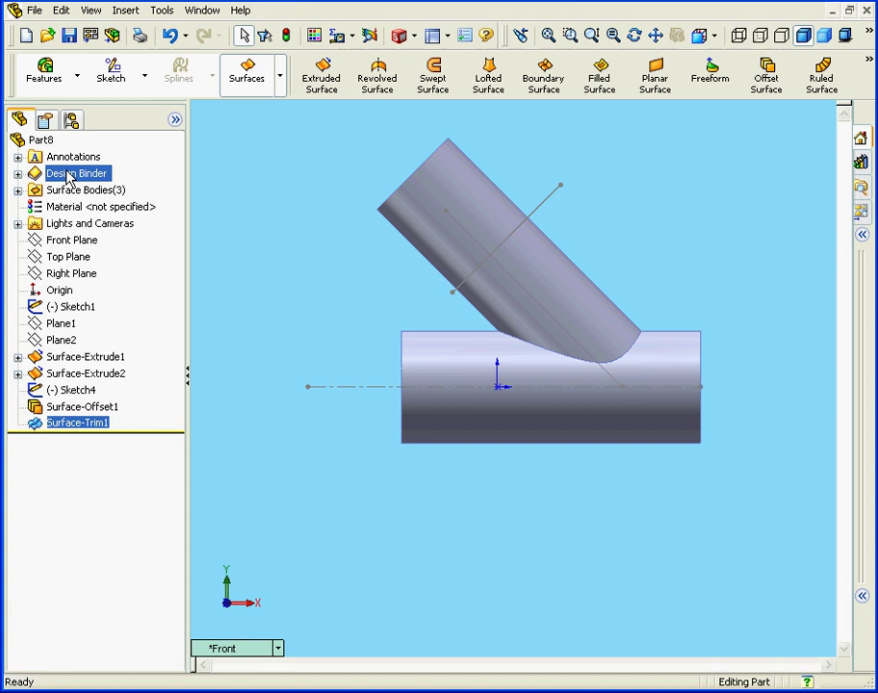
Hide the offset surface body and trim the slanted tube with the Sketch4 line, keeping the portion farthest from the 30 mm tube.
right_click(456, 166)
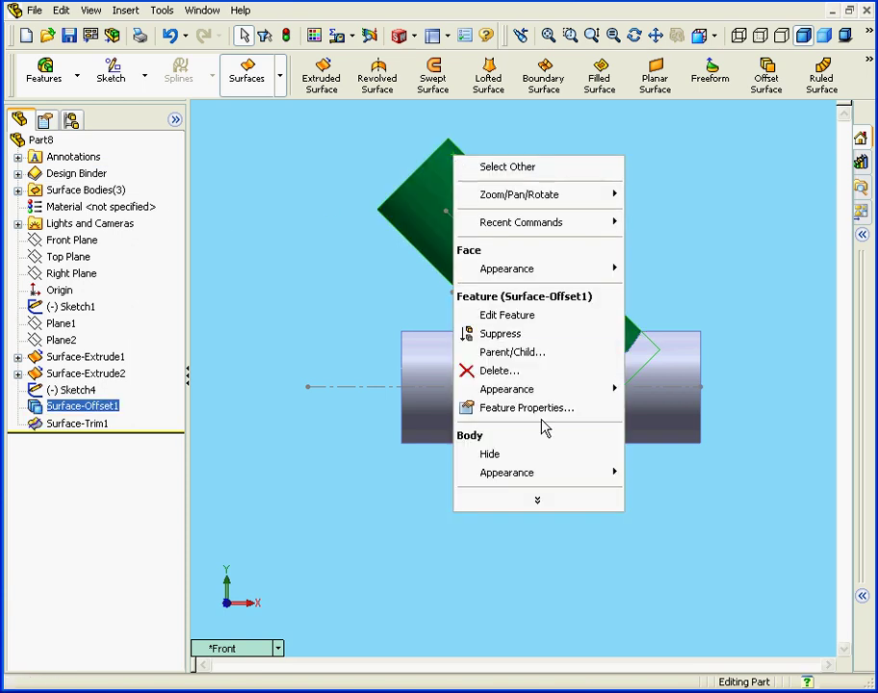
left_click(521, 459)
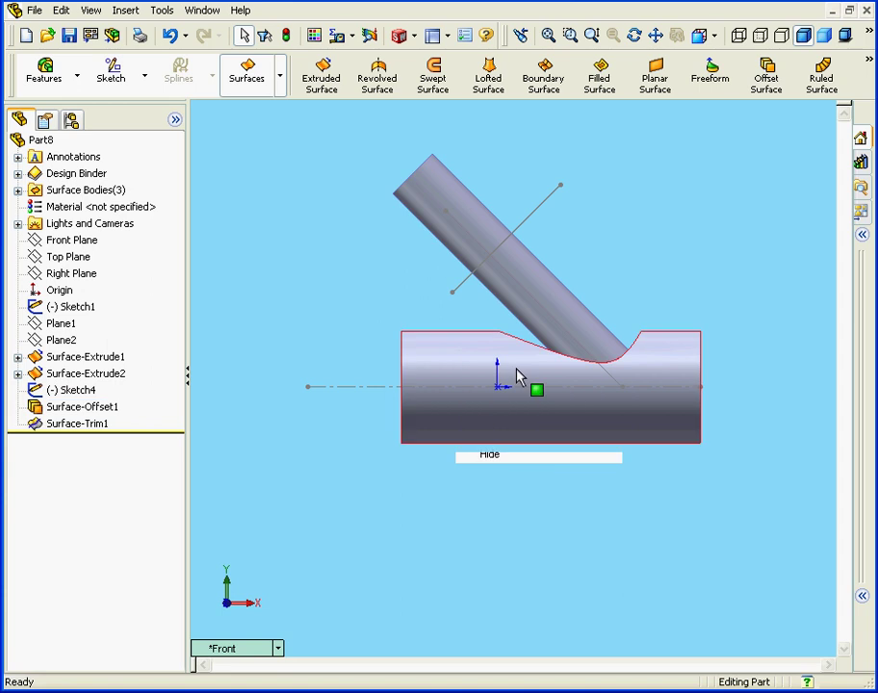
left_click(870, 66)
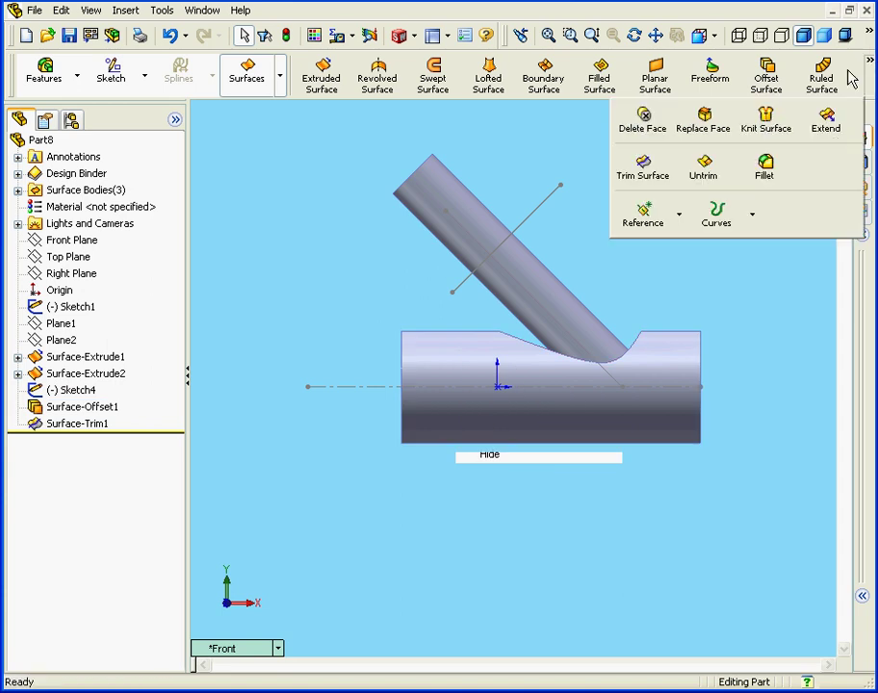
left_click(637, 165)
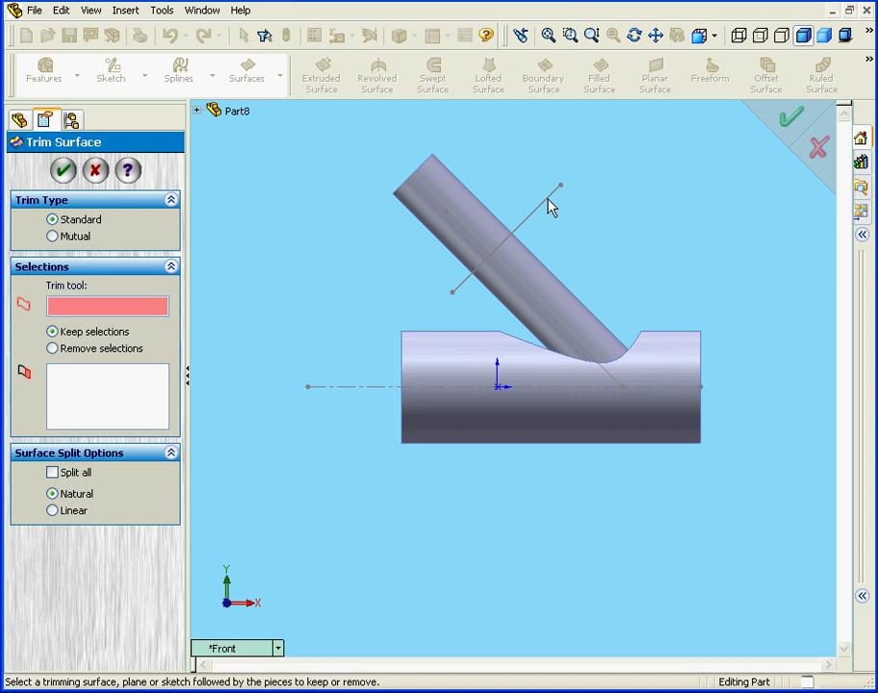
left_click(552, 209)
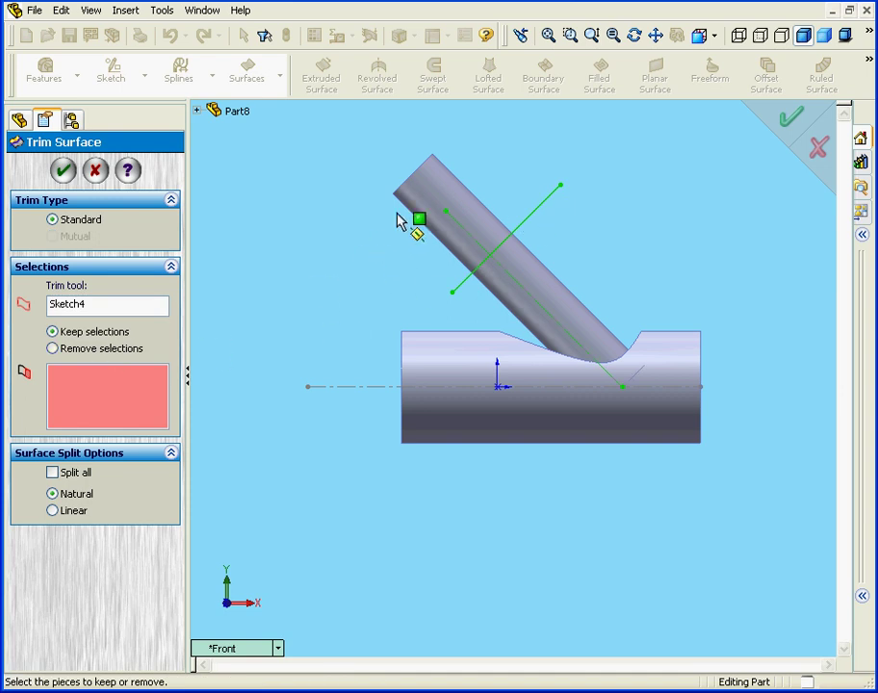
left_click(435, 198)
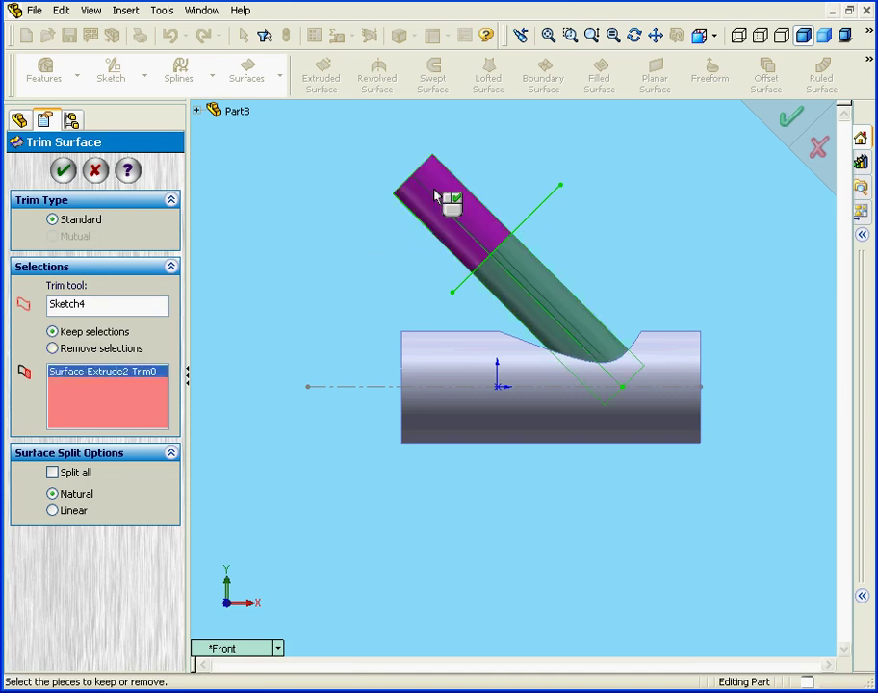
left_click(63, 171)
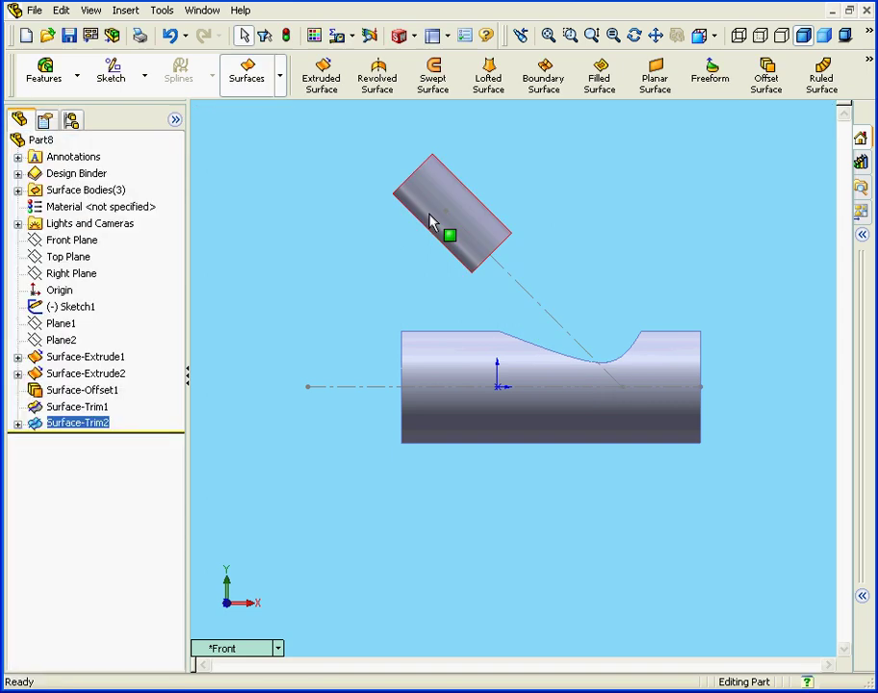
Create a lofted surface between the trimmed end edge of the slanted tube and the cutout edge of the 30 mm tube.
left_click(493, 84)
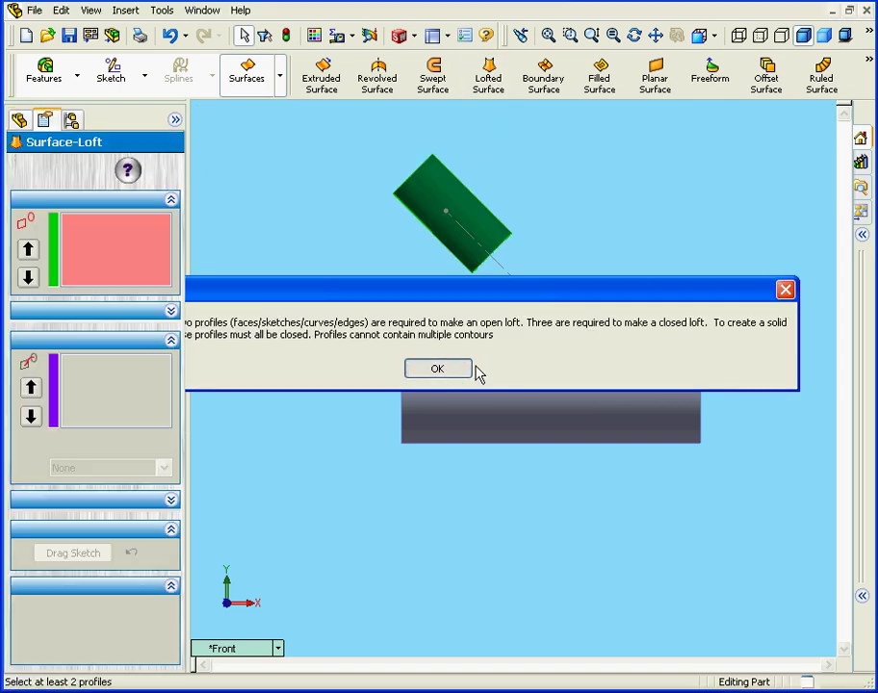
left_click(466, 372)
middle_click_drag(611, 363, 561, 405)
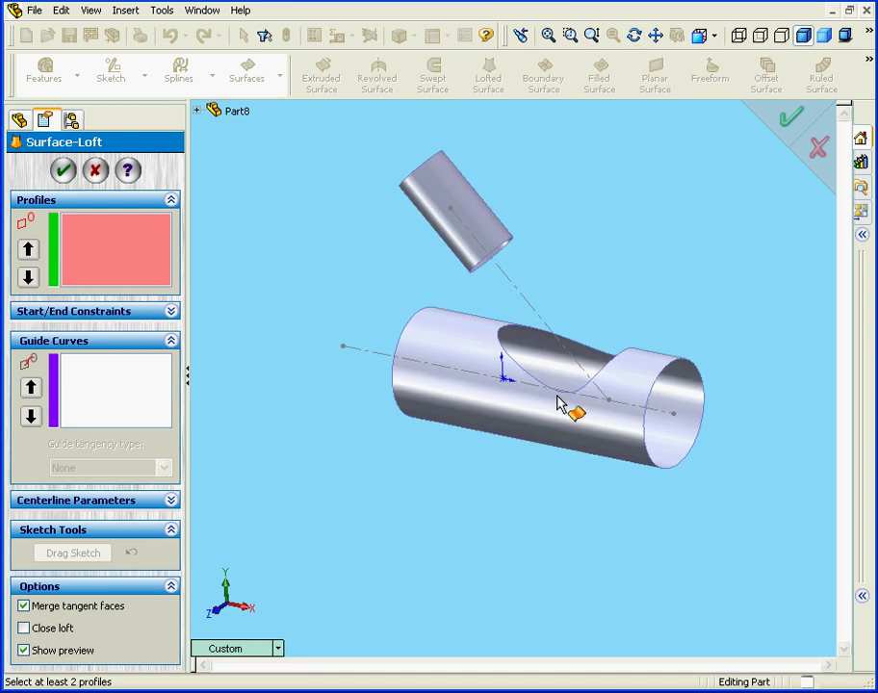
left_click(506, 253)
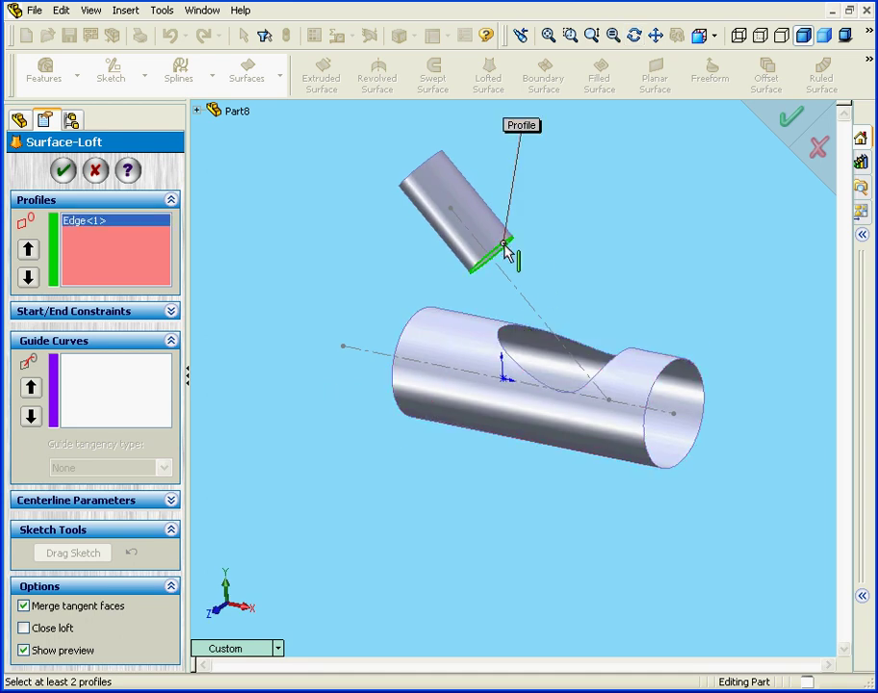
left_click(614, 369)
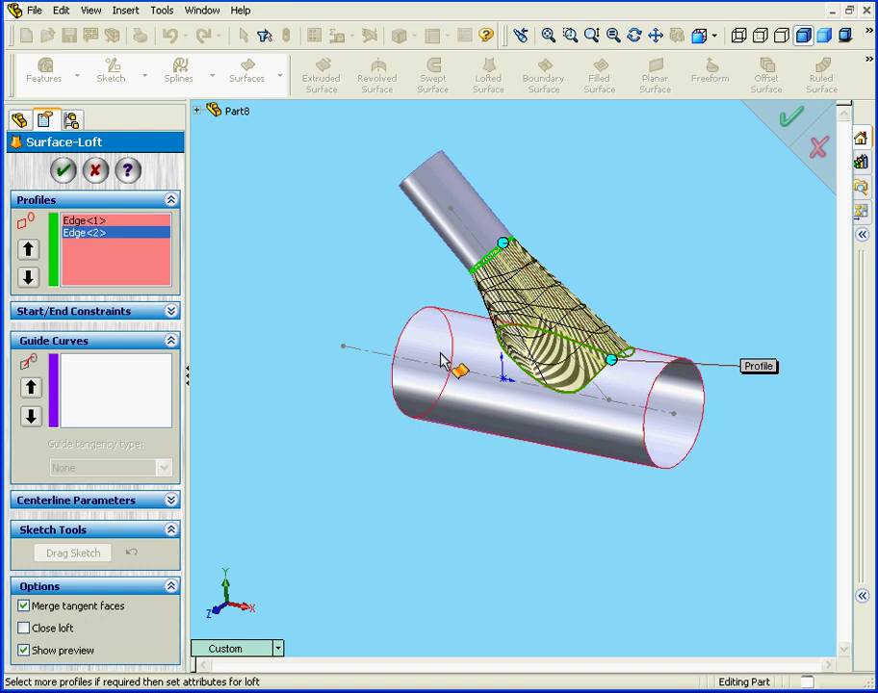
left_click(63, 170)
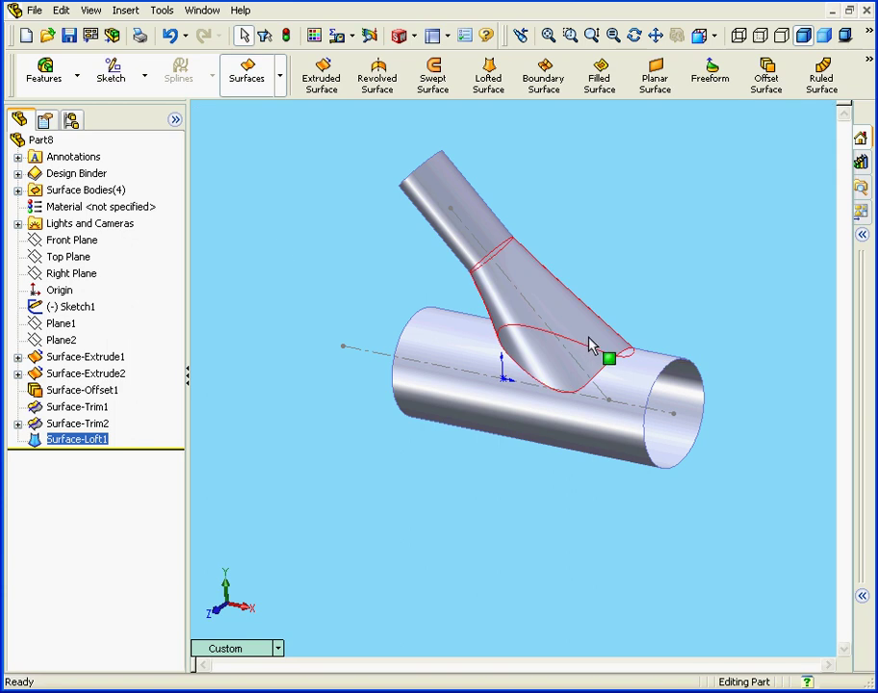
left_click_drag(597, 328, 627, 318)
key("Escape")
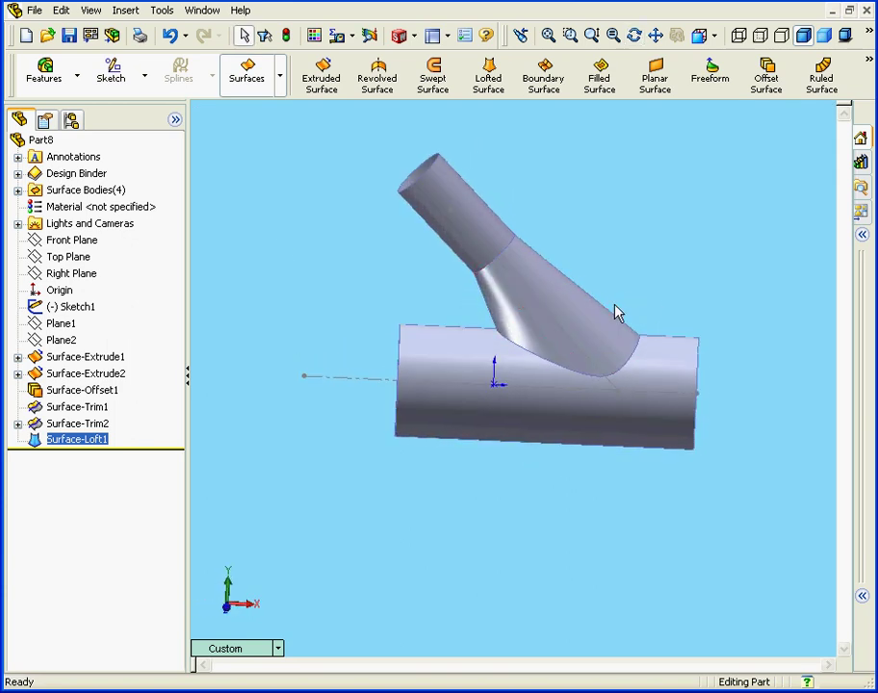